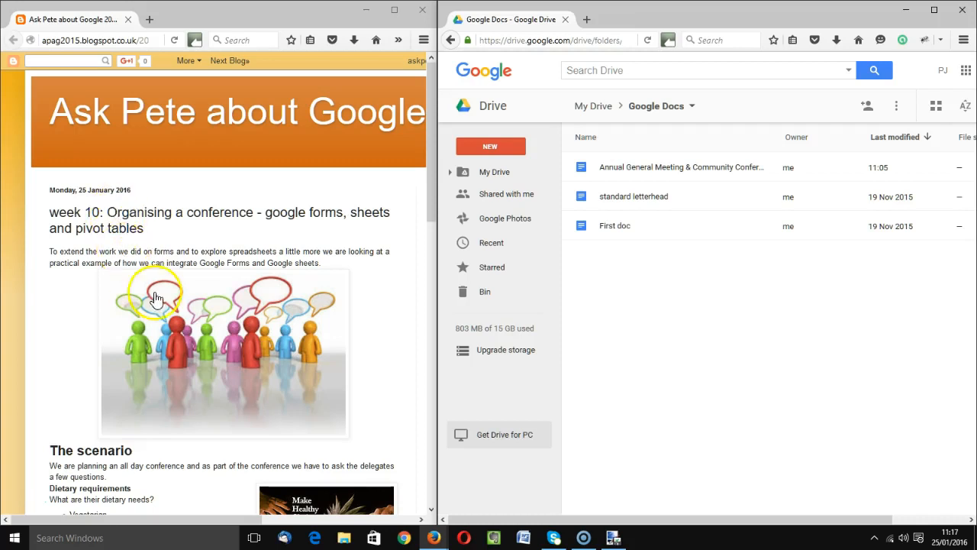
Read the conference scenario on the blog page and open the Annual General Meeting & Community Conference document to review its text.
{"action": "scroll", "coordinate": [229, 263], "scroll_direction": "down", "scroll_amount": 5}
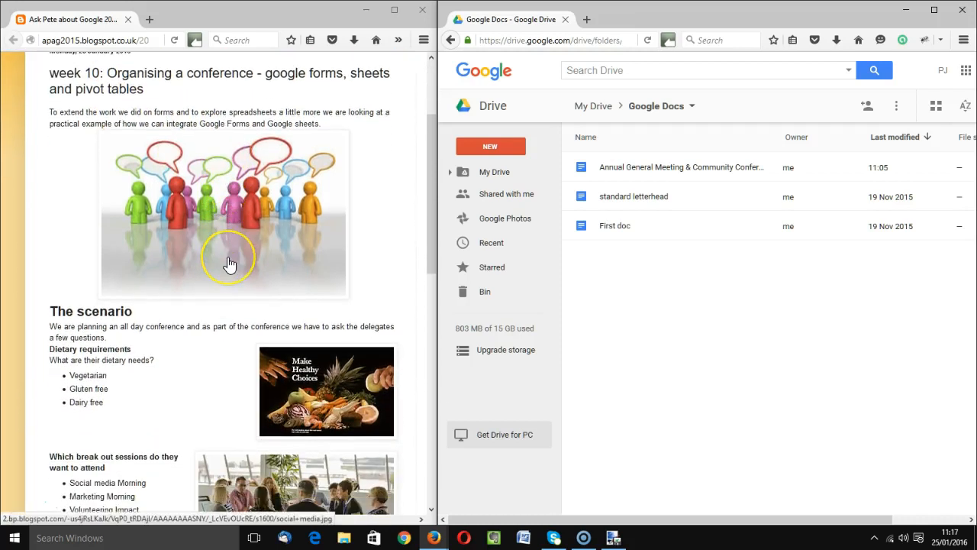
{"action": "scroll", "coordinate": [229, 264], "scroll_direction": "down", "scroll_amount": 1}
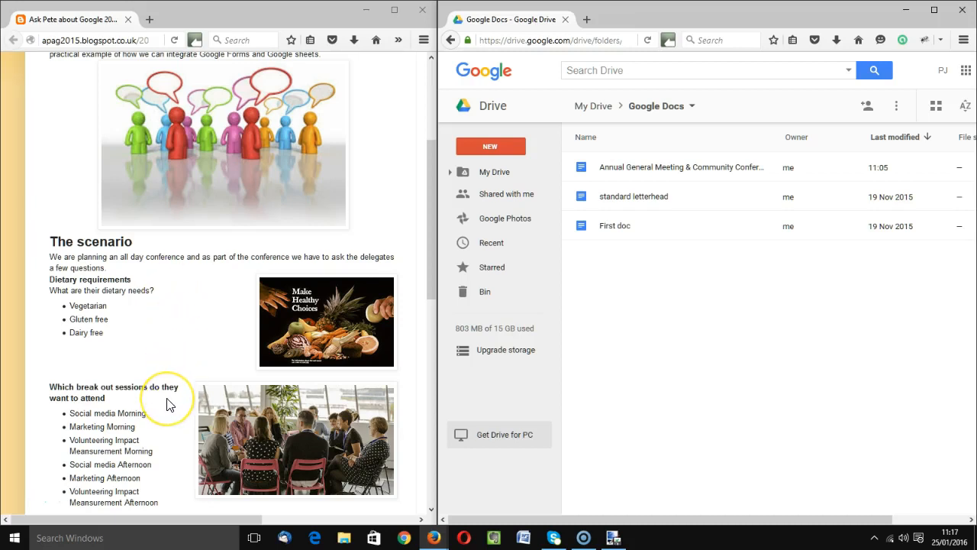
{"action": "scroll", "coordinate": [169, 404], "scroll_direction": "down", "scroll_amount": 2}
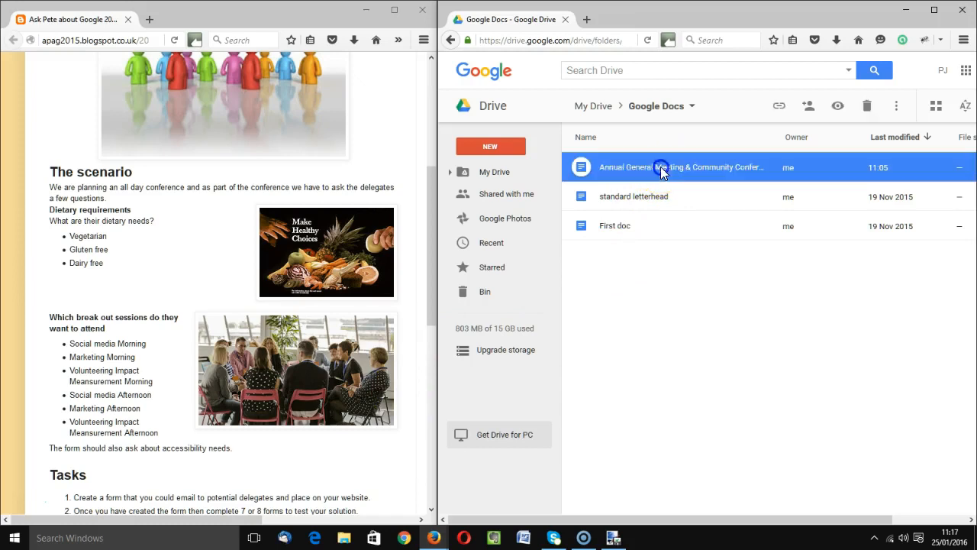
{"action": "double_click", "coordinate": [661, 170]}
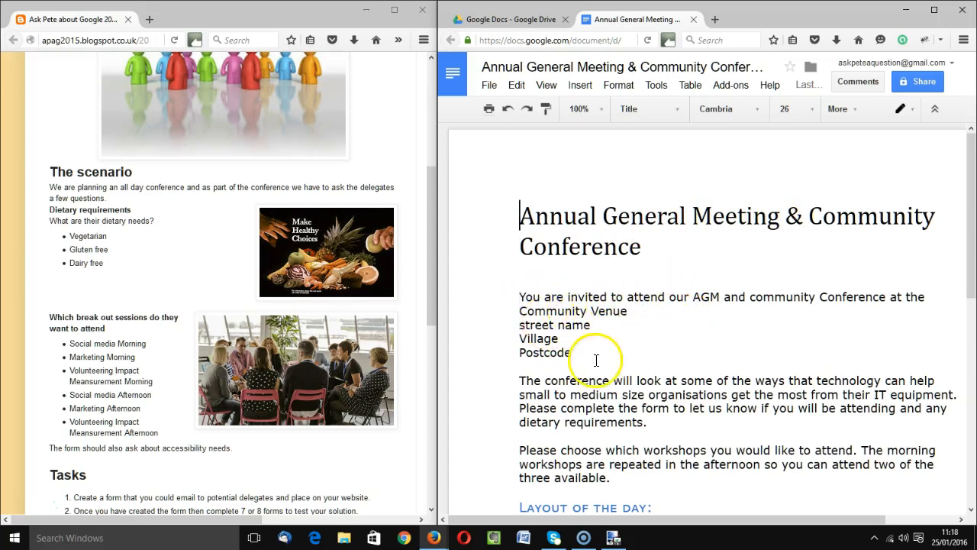
{"action": "scroll", "coordinate": [598, 363], "scroll_direction": "down", "scroll_amount": 1}
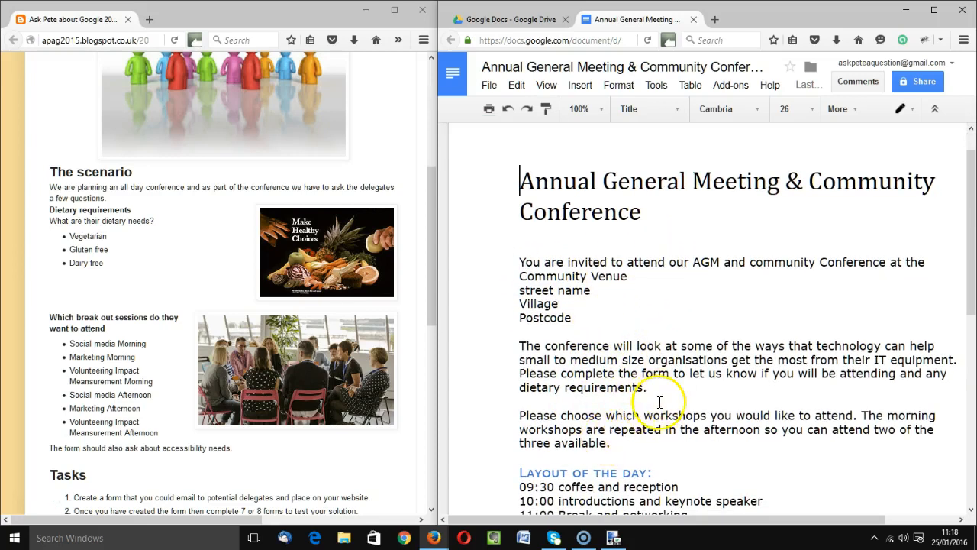
{"action": "scroll", "coordinate": [653, 403], "scroll_direction": "down", "scroll_amount": 2}
{"action": "scroll", "coordinate": [654, 406], "scroll_direction": "down", "scroll_amount": 3}
{"action": "scroll", "coordinate": [653, 406], "scroll_direction": "up", "scroll_amount": 6}
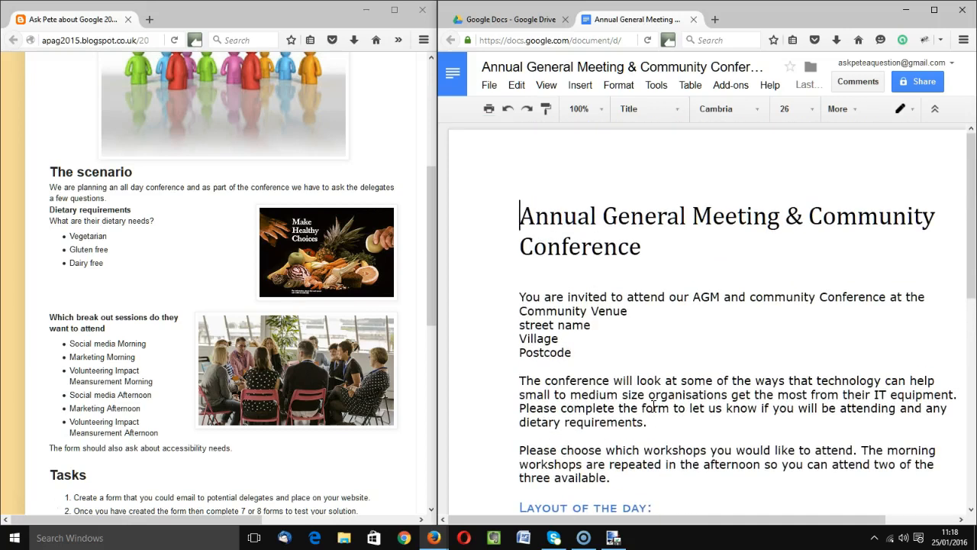
Create a blank Google Form in the Google Docs folder of Google Drive.
{"action": "left_click", "coordinate": [527, 21]}
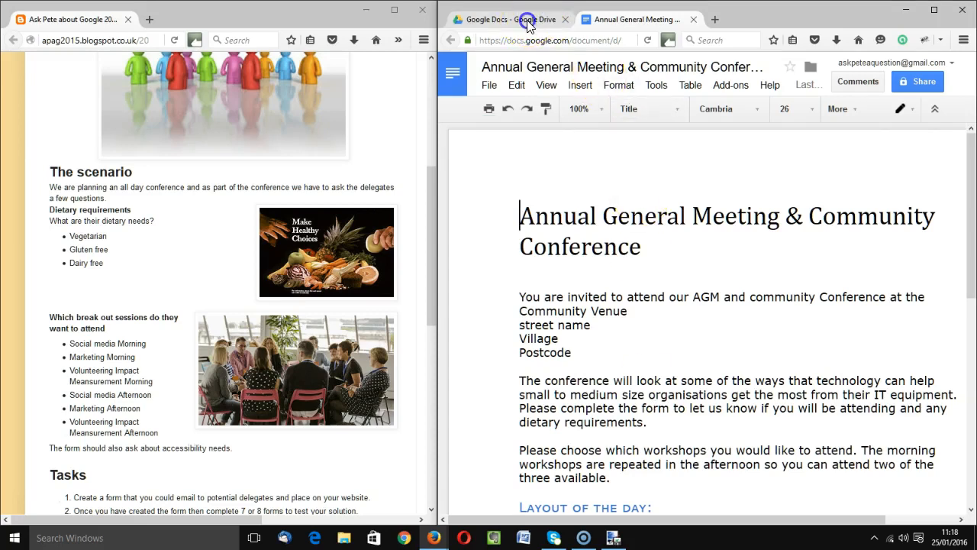
{"action": "left_click", "coordinate": [496, 144]}
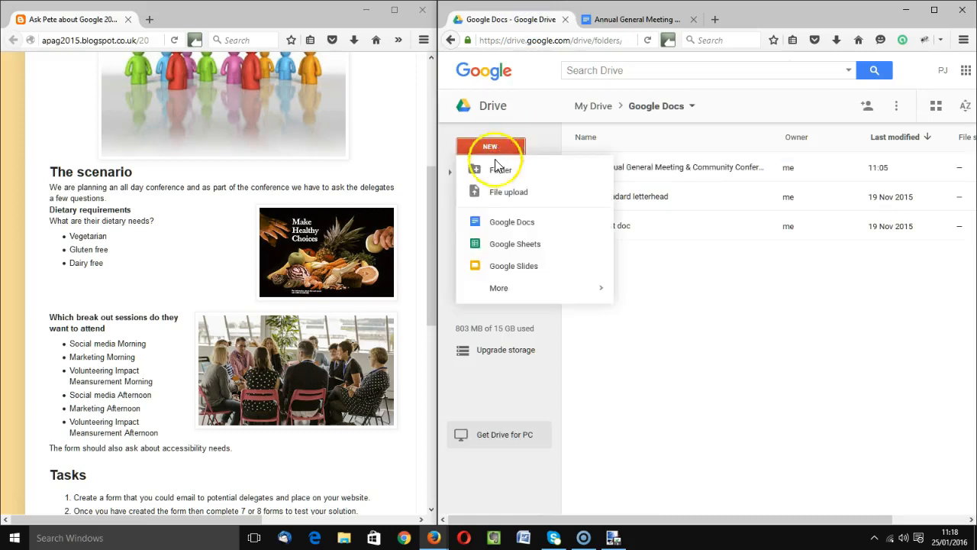
{"action": "left_click", "coordinate": [499, 288]}
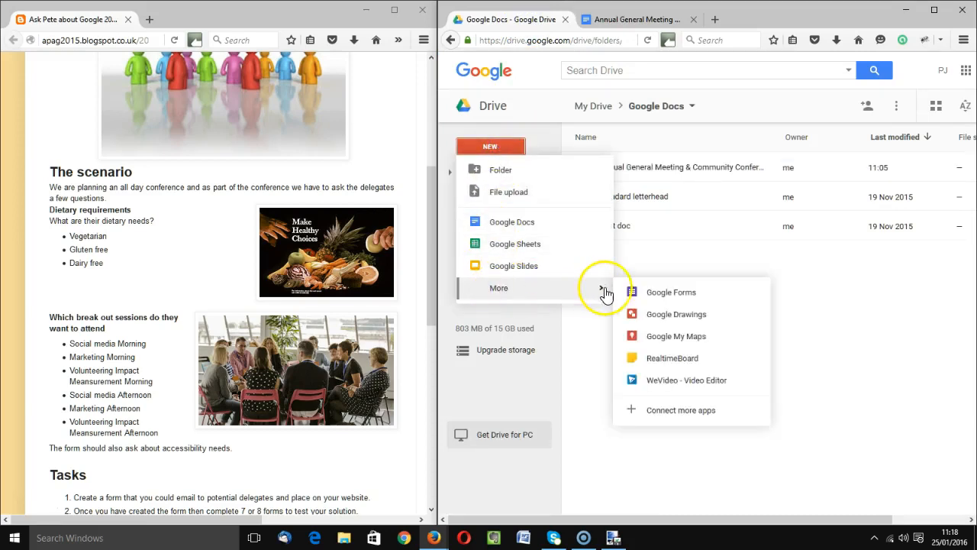
{"action": "left_click", "coordinate": [662, 292]}
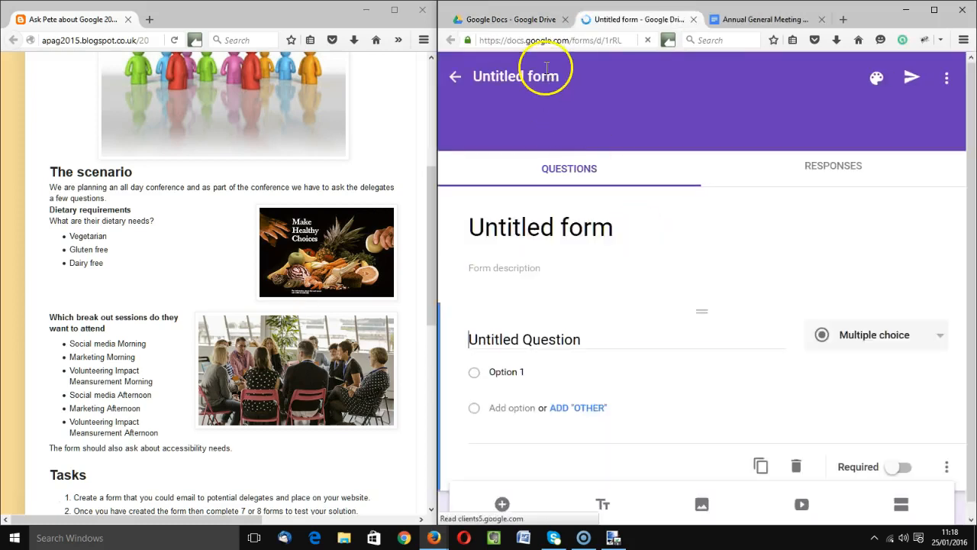
Rename the form Annual General Meeting & Community Conference, copying the title from the invitation document.
{"action": "left_click", "coordinate": [547, 77]}
{"action": "left_click_drag", "start_coordinate": [567, 81], "coordinate": [733, 23]}
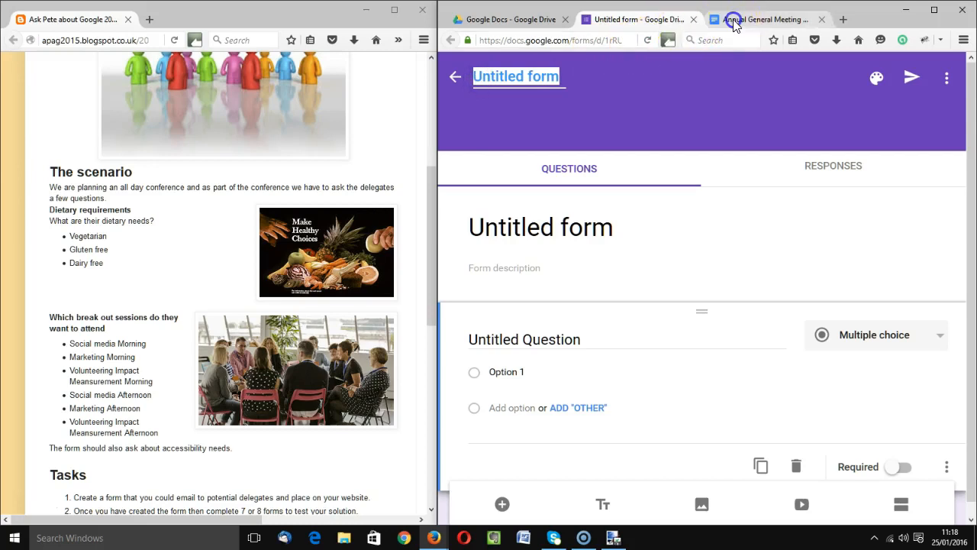
{"action": "left_click", "coordinate": [733, 23]}
{"action": "left_click_drag", "start_coordinate": [525, 212], "coordinate": [645, 241]}
{"action": "key", "text": "ctrl+c"}
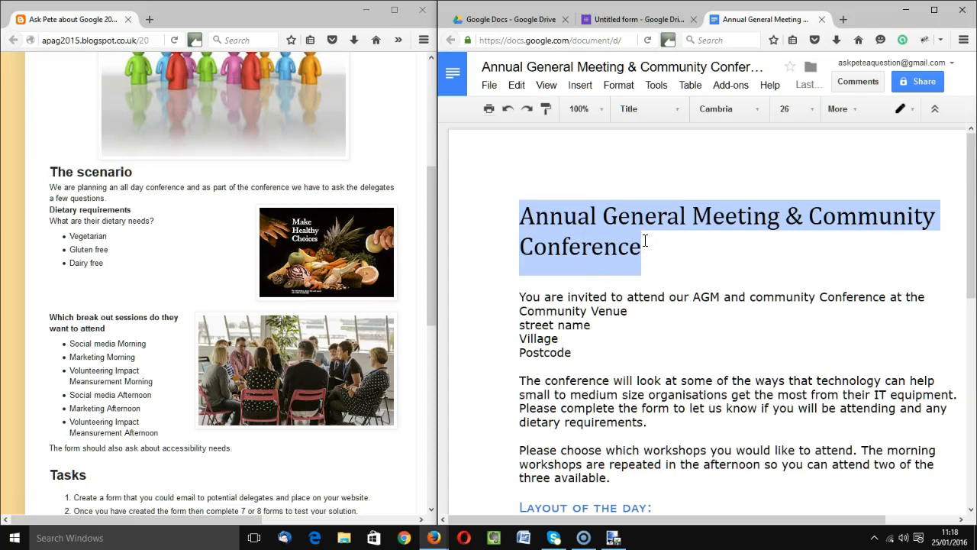
{"action": "left_click", "coordinate": [630, 19]}
{"action": "key", "text": "ctrl+v"}
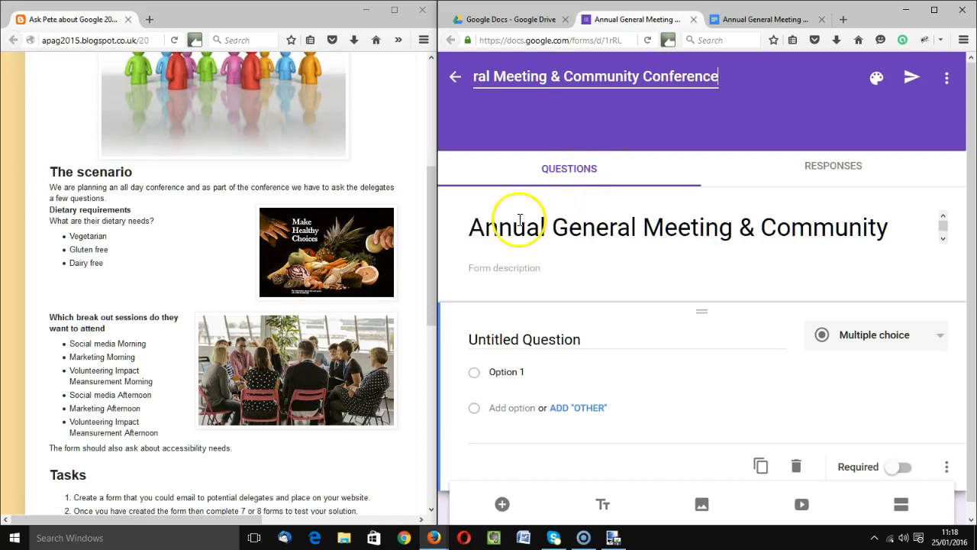
Copy the invitation text and day layout from the document, through "3:00 plenary session and close", into the form description.
{"action": "left_click", "coordinate": [487, 265]}
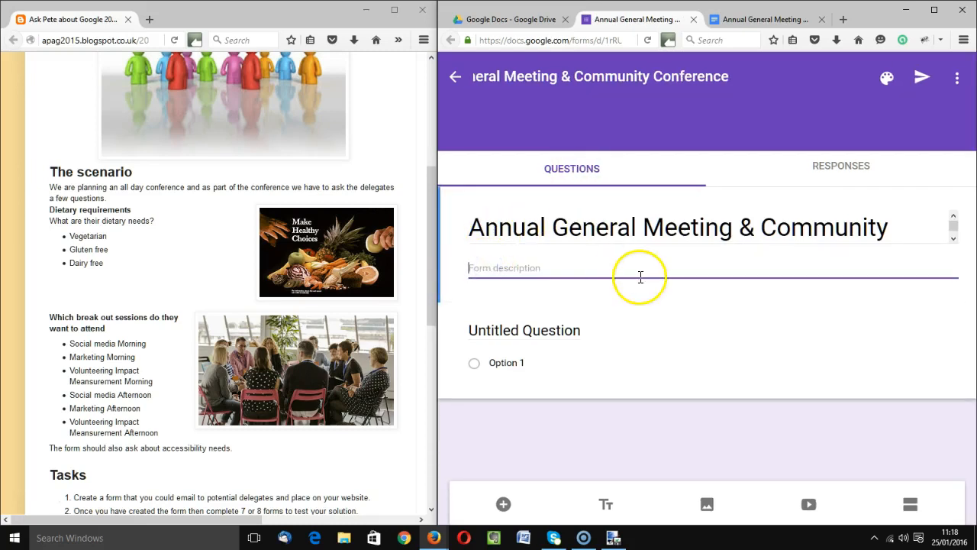
{"action": "left_click", "coordinate": [765, 22]}
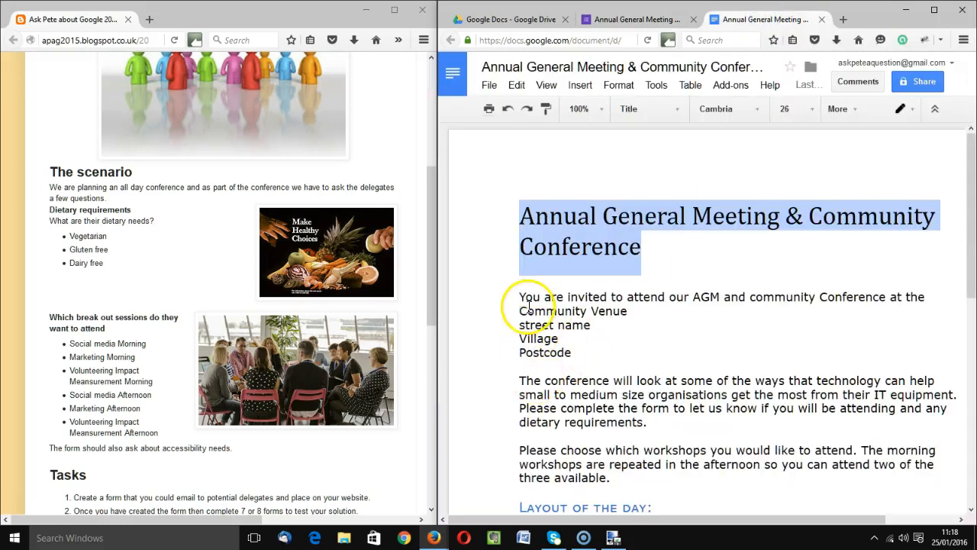
{"action": "left_click_drag", "start_coordinate": [518, 296], "coordinate": [709, 483]}
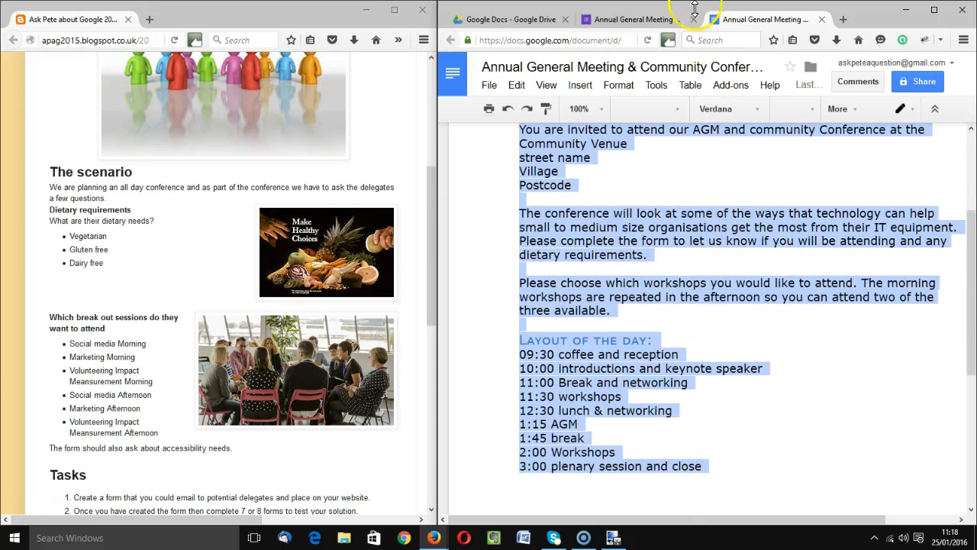
{"action": "left_click", "coordinate": [647, 19]}
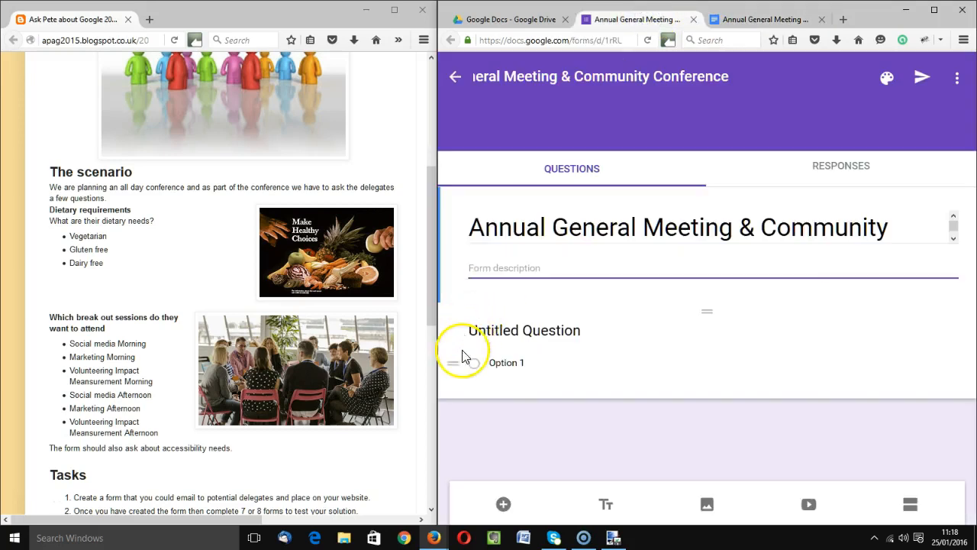
{"action": "key", "text": "ctrl+v"}
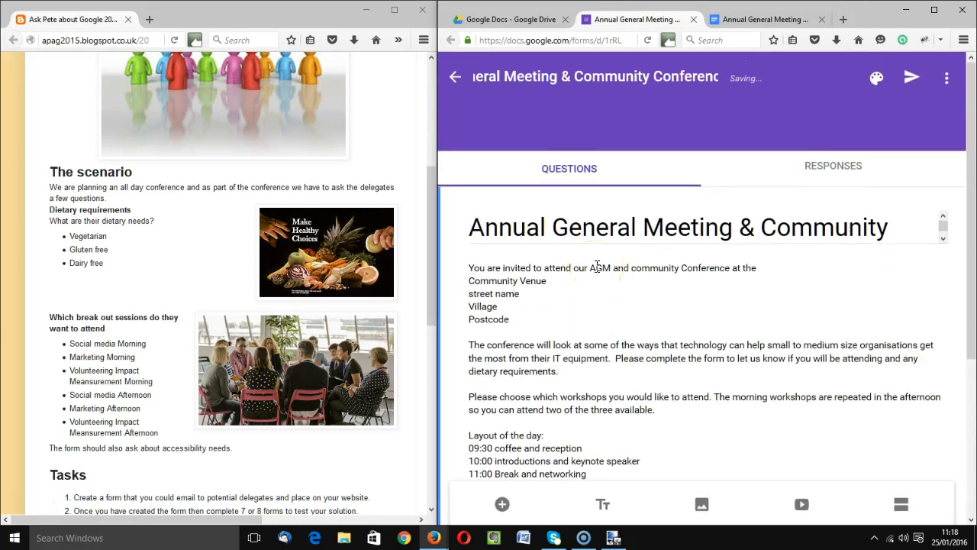
Turn the untitled question into a required short-answer question titled Name.
{"action": "scroll", "coordinate": [700, 313], "scroll_direction": "down", "scroll_amount": 1}
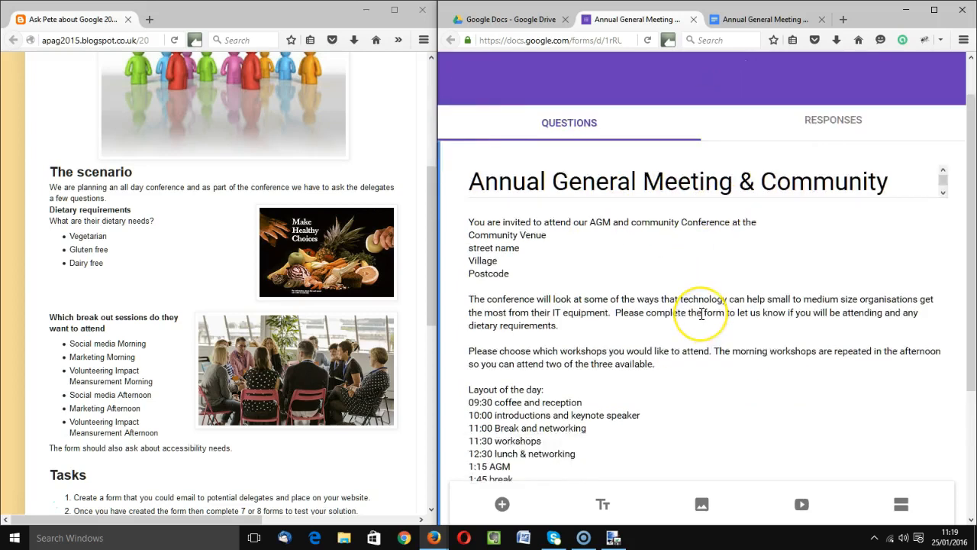
{"action": "scroll", "coordinate": [700, 313], "scroll_direction": "down", "scroll_amount": 4}
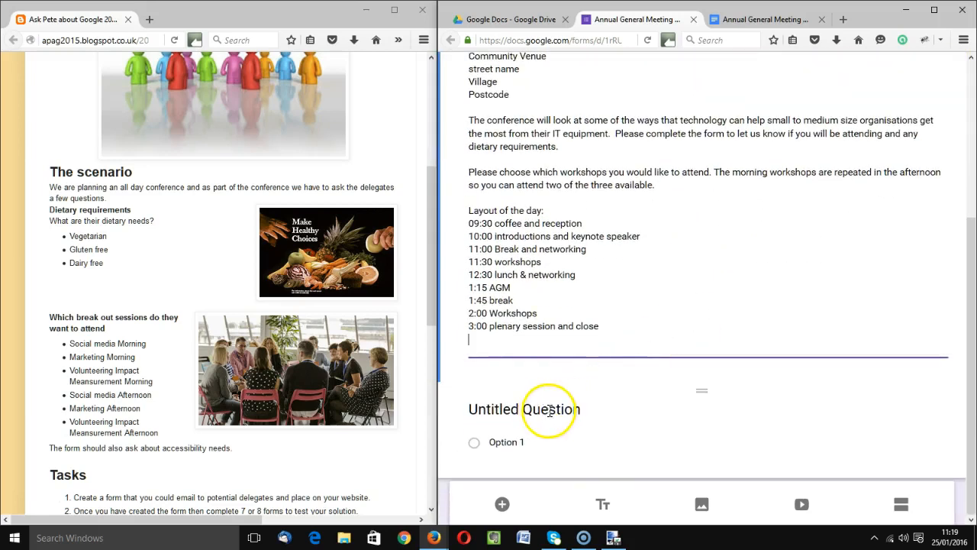
{"action": "left_click", "coordinate": [550, 411]}
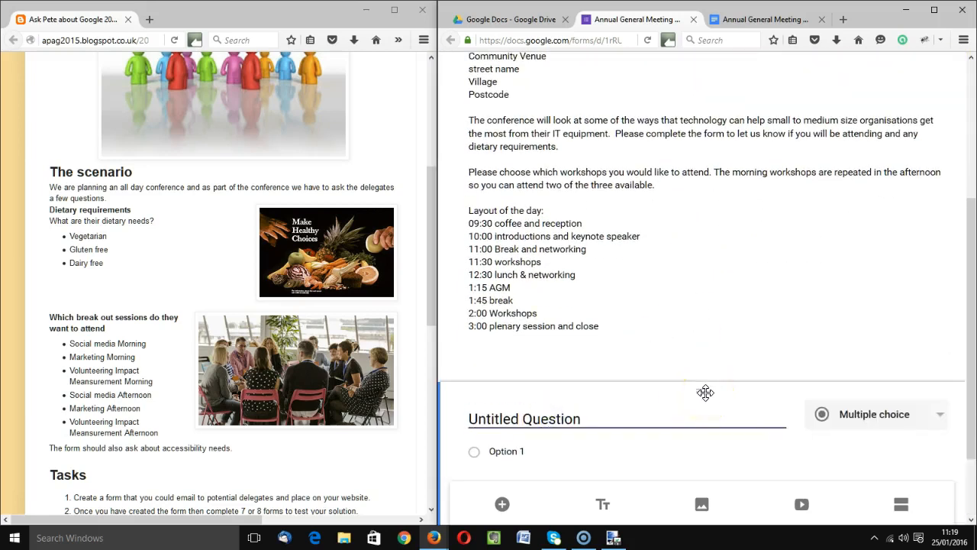
{"action": "left_click", "coordinate": [943, 420]}
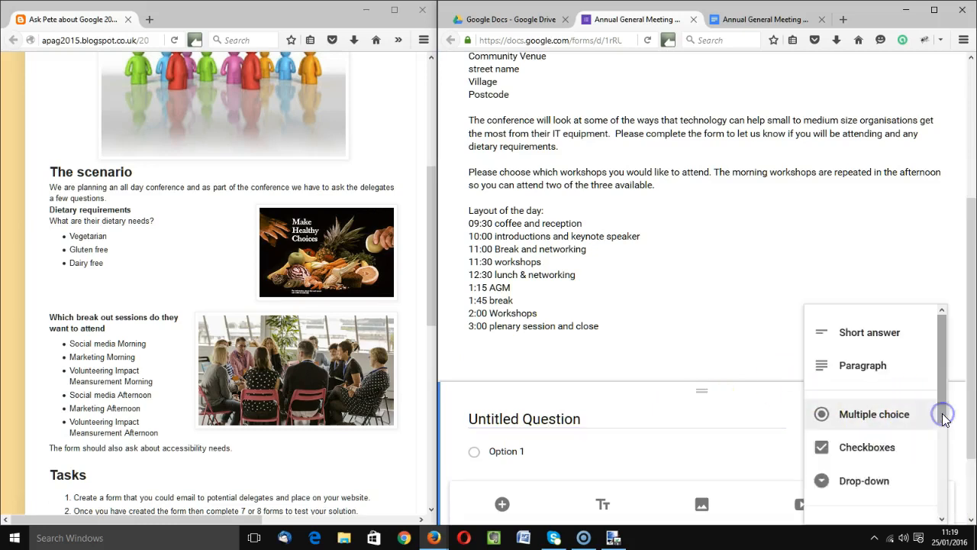
{"action": "left_click", "coordinate": [895, 330]}
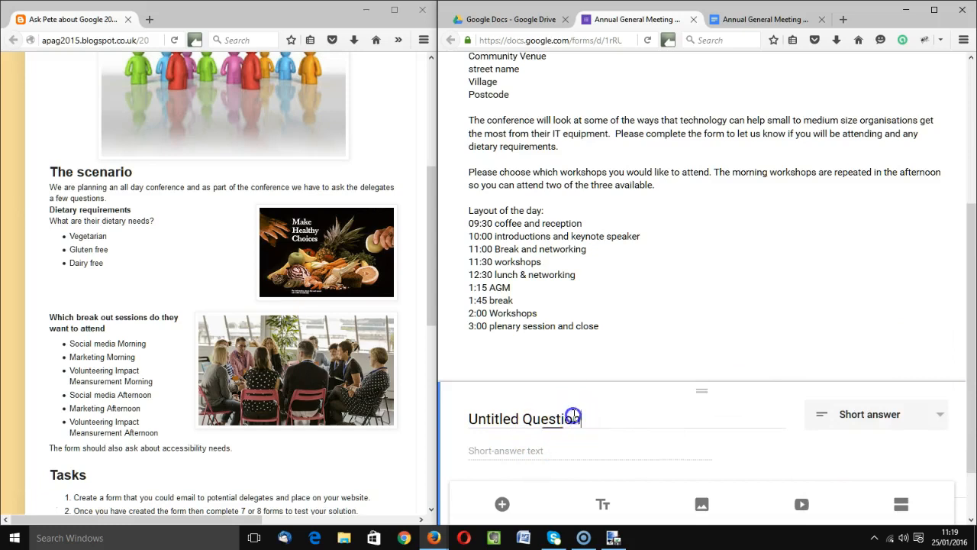
{"action": "left_click_drag", "start_coordinate": [580, 418], "coordinate": [473, 419]}
{"action": "type", "text": "Name"}
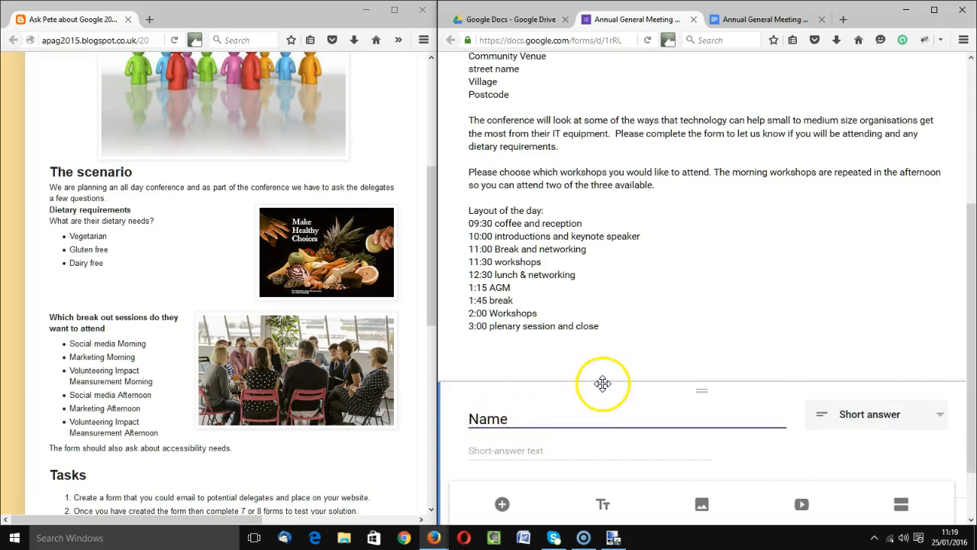
{"action": "scroll", "coordinate": [603, 384], "scroll_direction": "down", "scroll_amount": 2}
{"action": "left_click", "coordinate": [903, 455]}
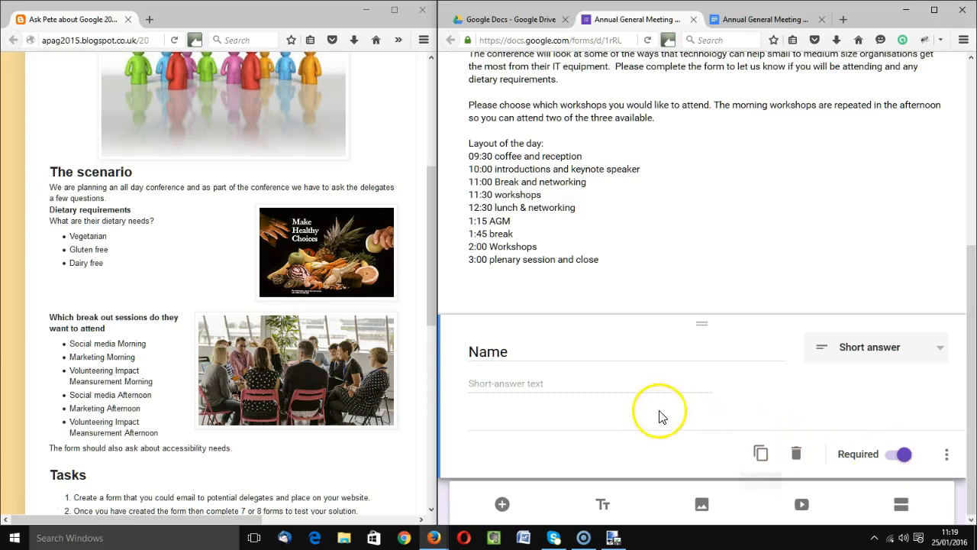
Duplicate the Name question and retitle the copy Organisation.
{"action": "left_click", "coordinate": [762, 455]}
{"action": "left_click", "coordinate": [489, 432]}
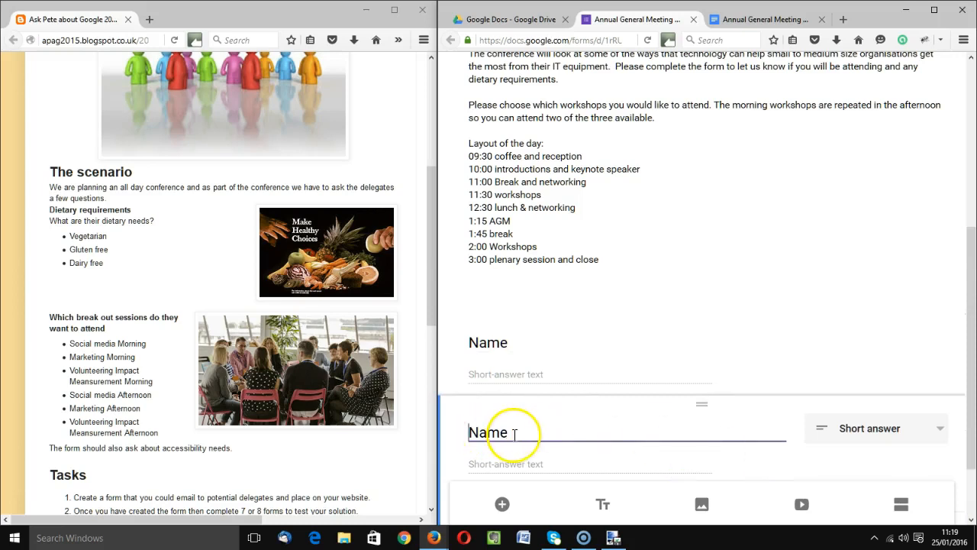
{"action": "double_click", "coordinate": [504, 433]}
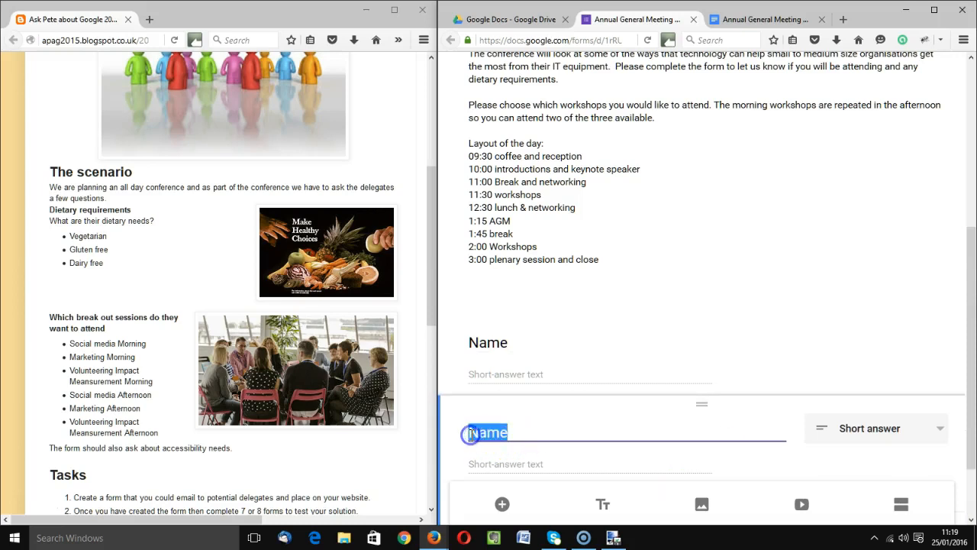
{"action": "type", "text": "Organisation"}
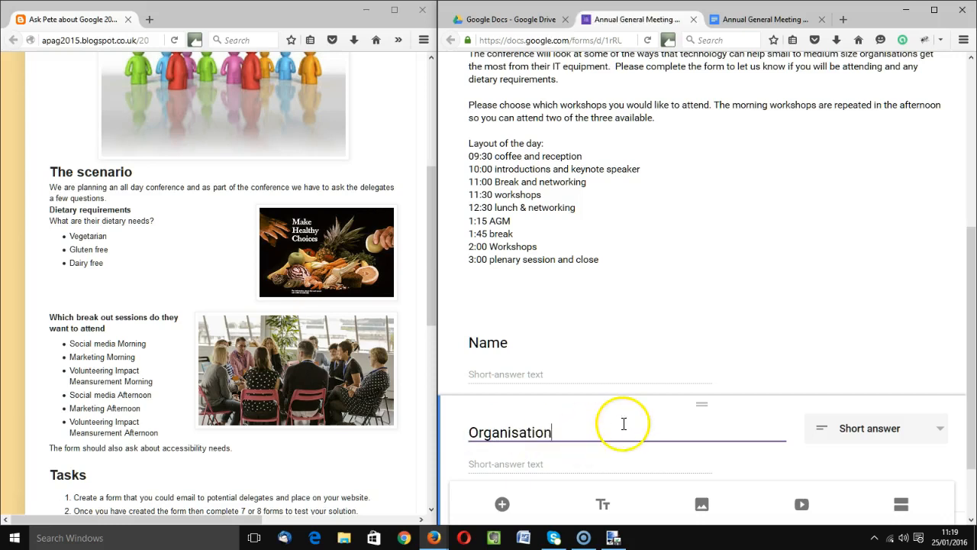
Add a multiple-choice question titled Morning Workshop below the Organisation question.
{"action": "scroll", "coordinate": [621, 421], "scroll_direction": "down", "scroll_amount": 2}
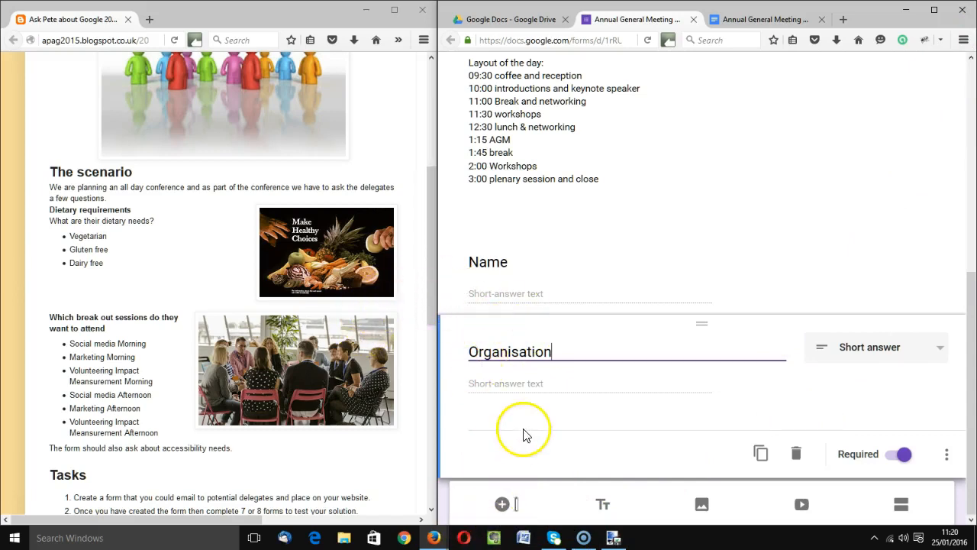
{"action": "left_click", "coordinate": [502, 505]}
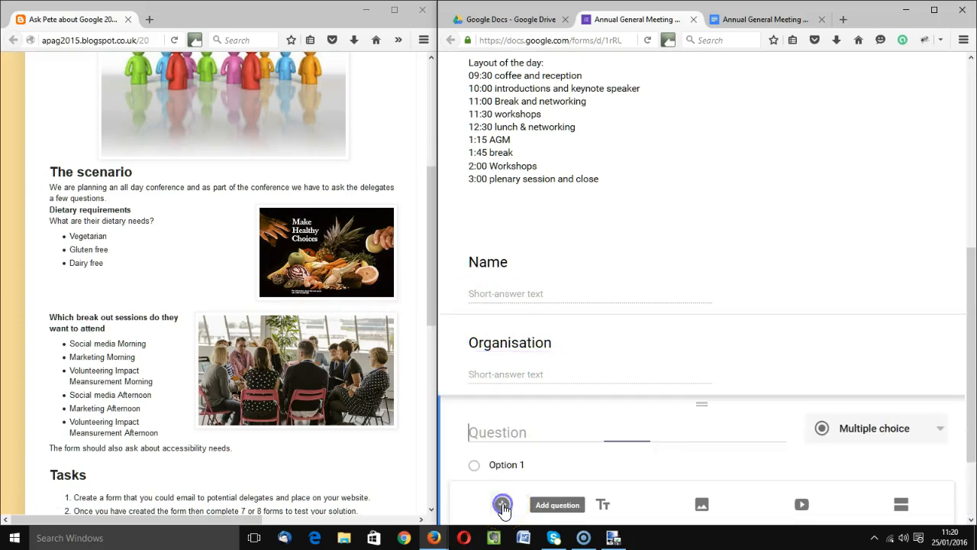
{"action": "left_click", "coordinate": [499, 433]}
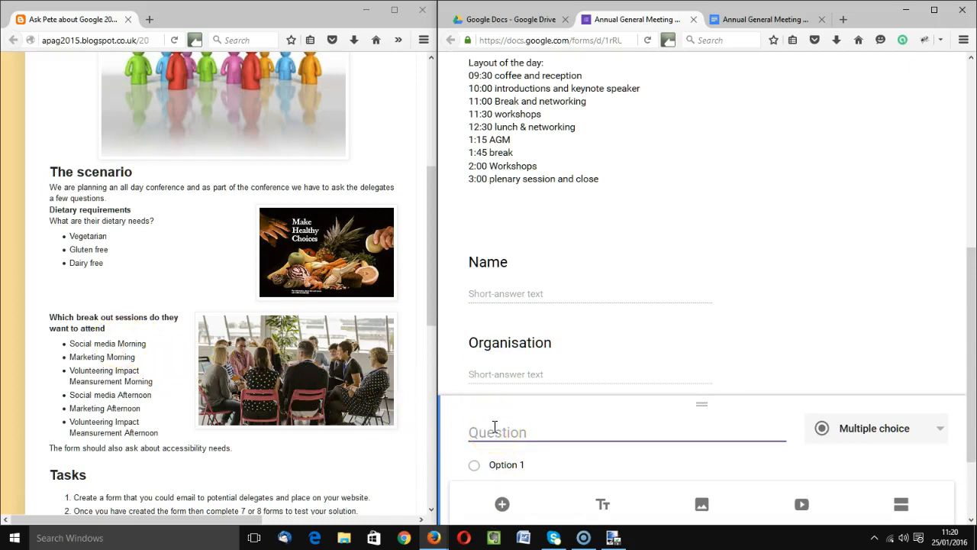
{"action": "type", "text": "Morning Works"}
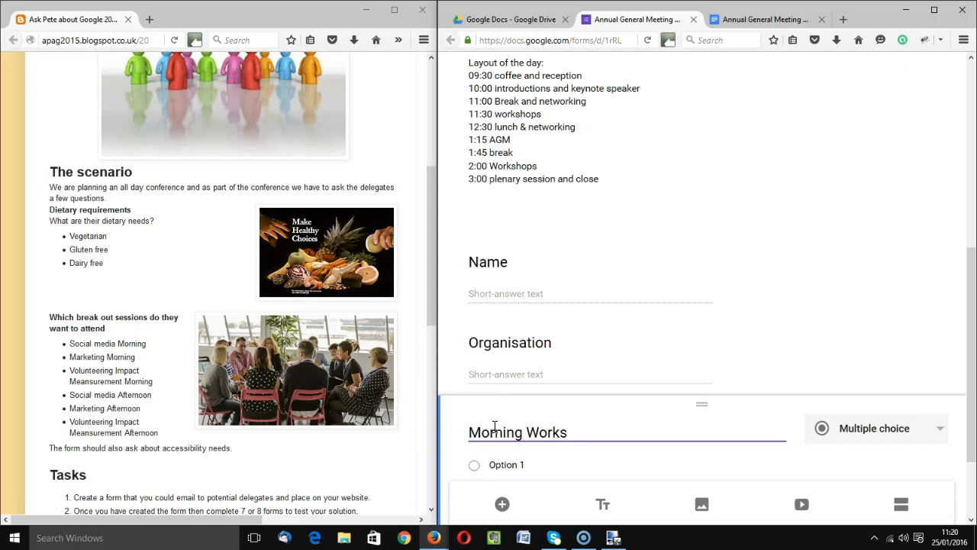
{"action": "type", "text": "hop"}
Give the Morning Workshop question the options Social Media, Marketing and Volunteer Impact measurment.
{"action": "left_click", "coordinate": [497, 451]}
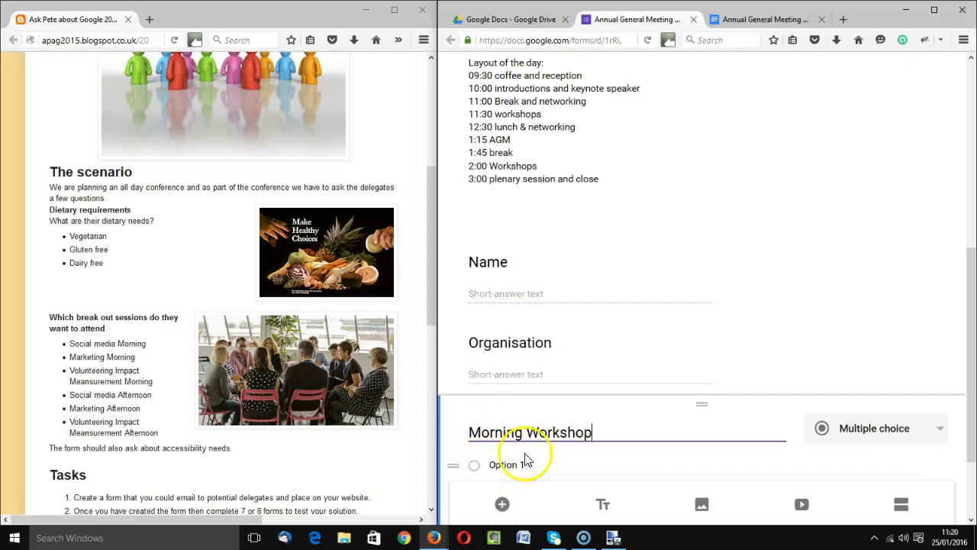
{"action": "left_click_drag", "start_coordinate": [502, 359], "coordinate": [550, 358]}
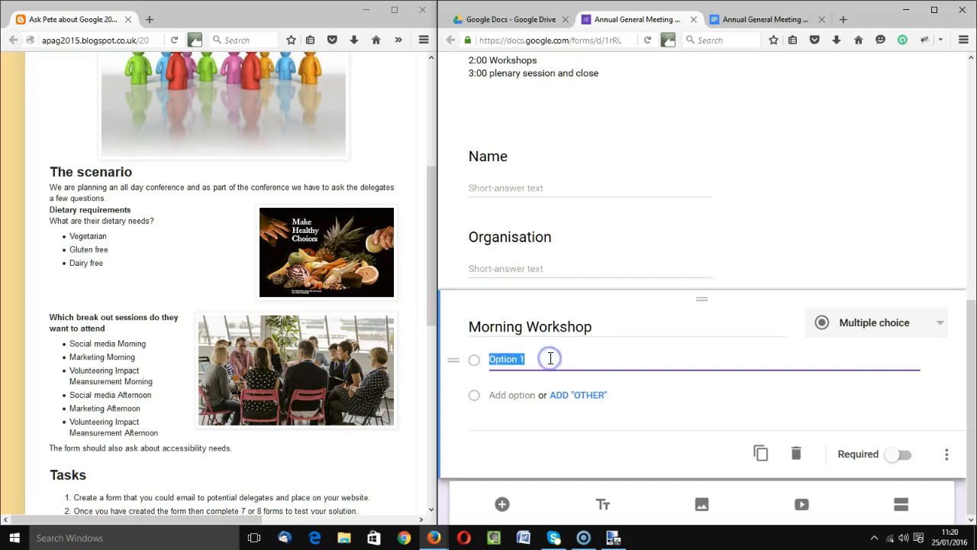
{"action": "type", "text": "Social Media"}
{"action": "key", "text": "Return"}
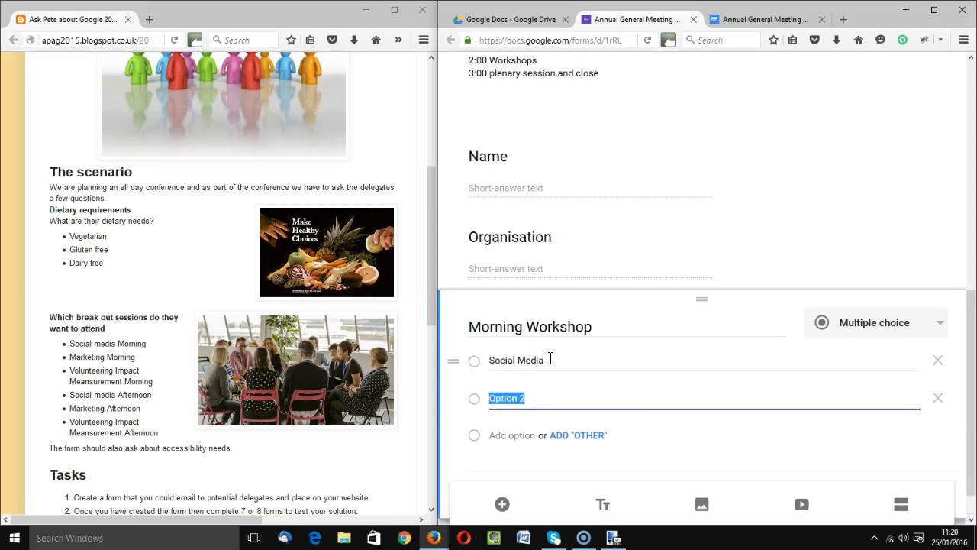
{"action": "type", "text": "Marketing"}
{"action": "key", "text": "Return"}
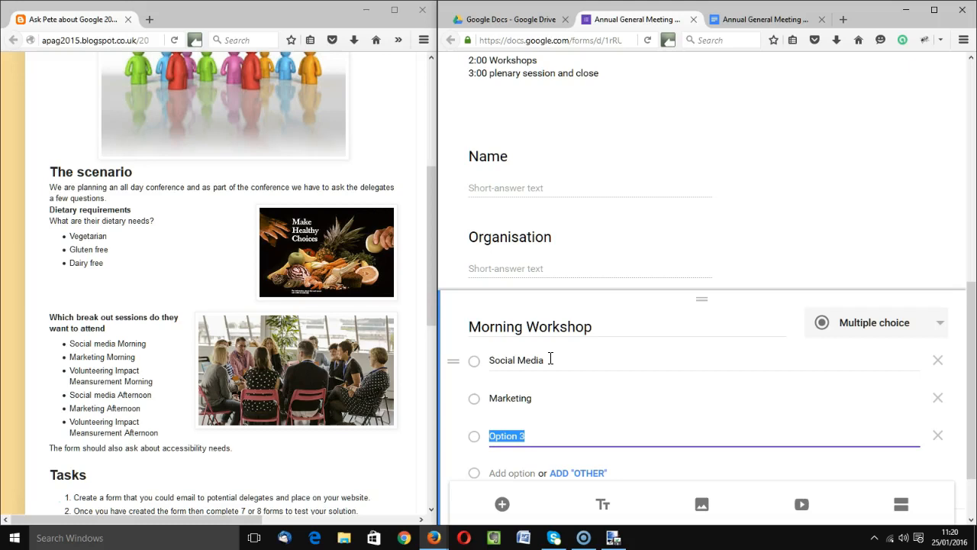
{"action": "type", "text": "Volunteer Impact measureent"}
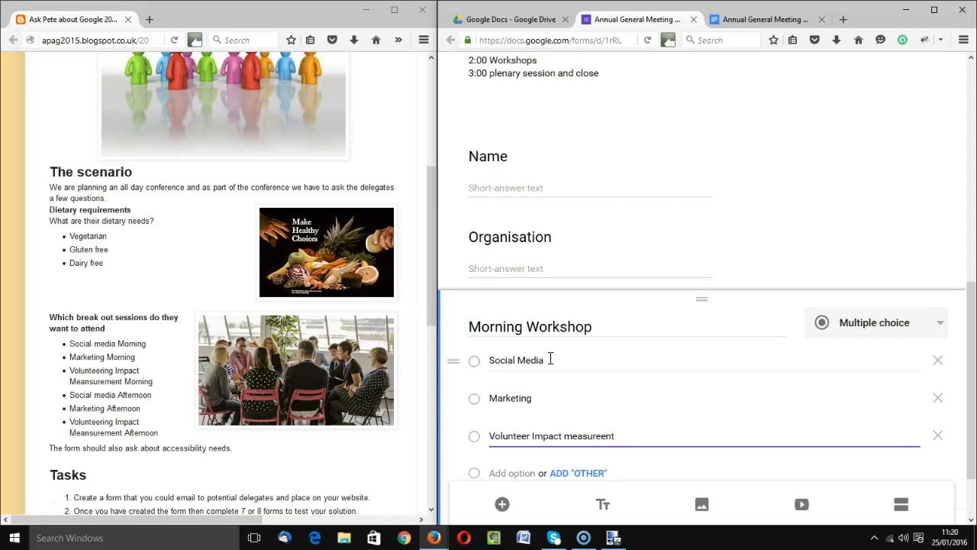
{"action": "type", "text": "m"}
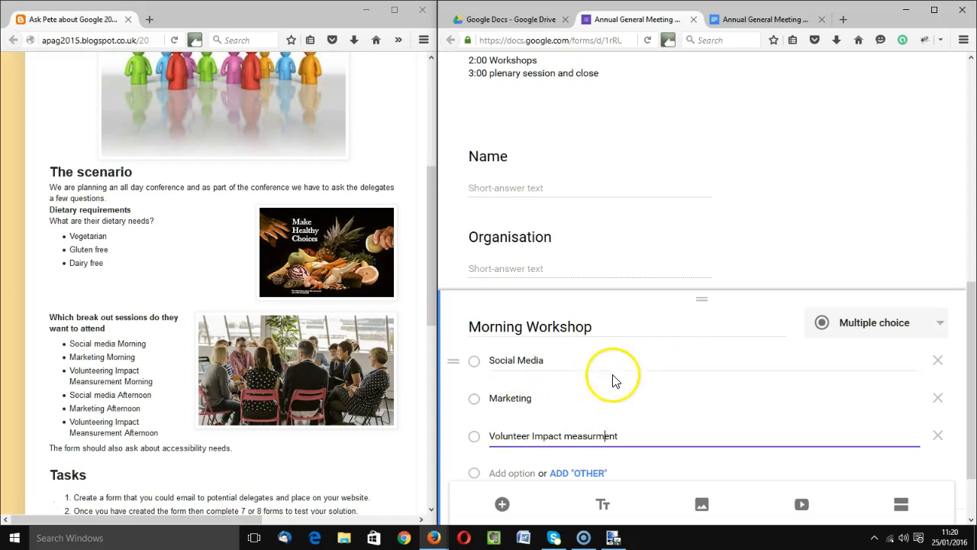
Duplicate the Morning Workshop question and retitle the copy Afternoon Workshop.
{"action": "scroll", "coordinate": [687, 381], "scroll_direction": "down", "scroll_amount": 2}
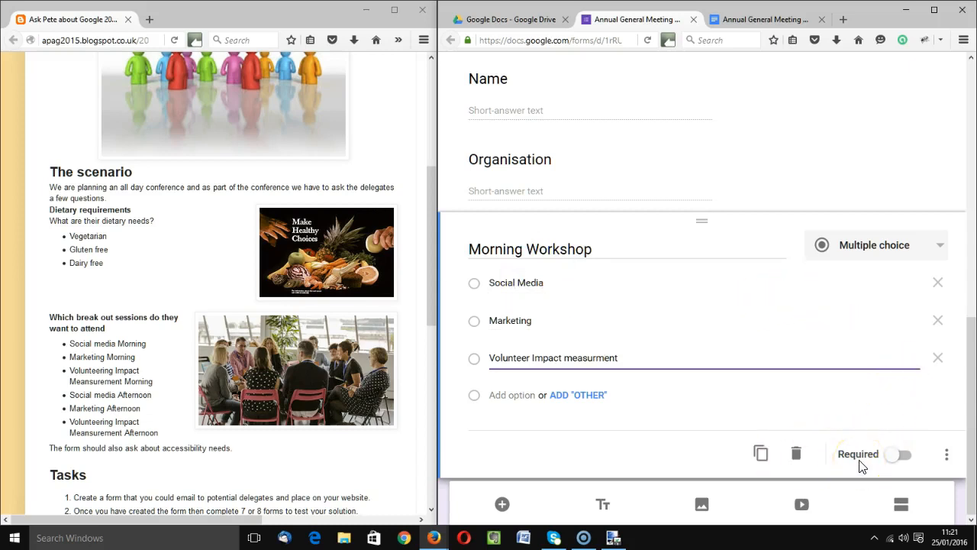
{"action": "left_click", "coordinate": [761, 455]}
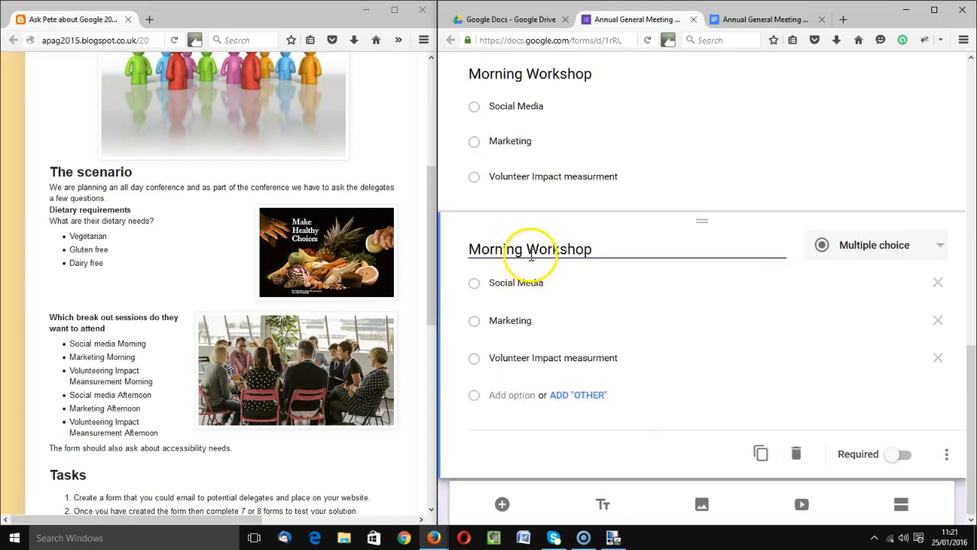
{"action": "left_click_drag", "start_coordinate": [527, 252], "coordinate": [468, 247]}
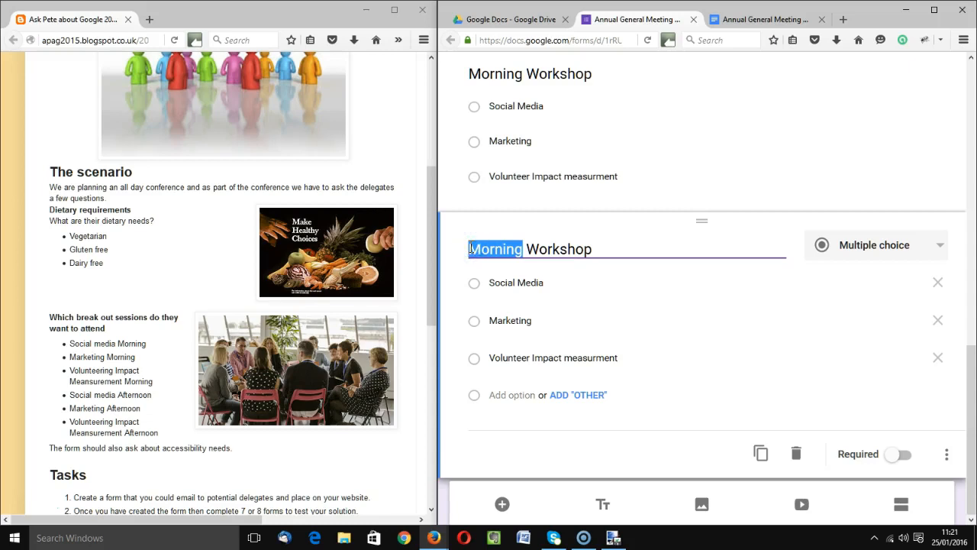
{"action": "type", "text": "Afternoon"}
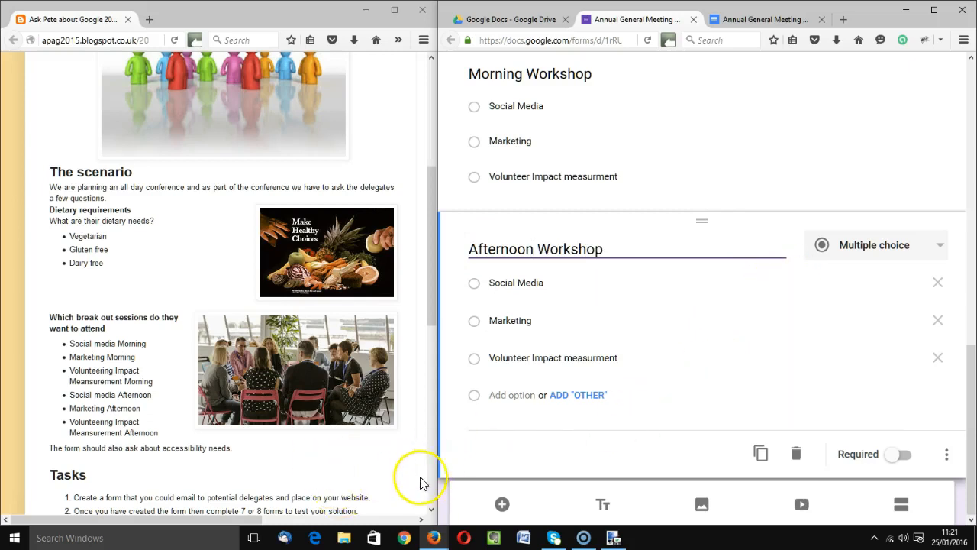
Add a checkboxes question titled Dietary requirements below the Afternoon Workshop question.
{"action": "left_click", "coordinate": [501, 503]}
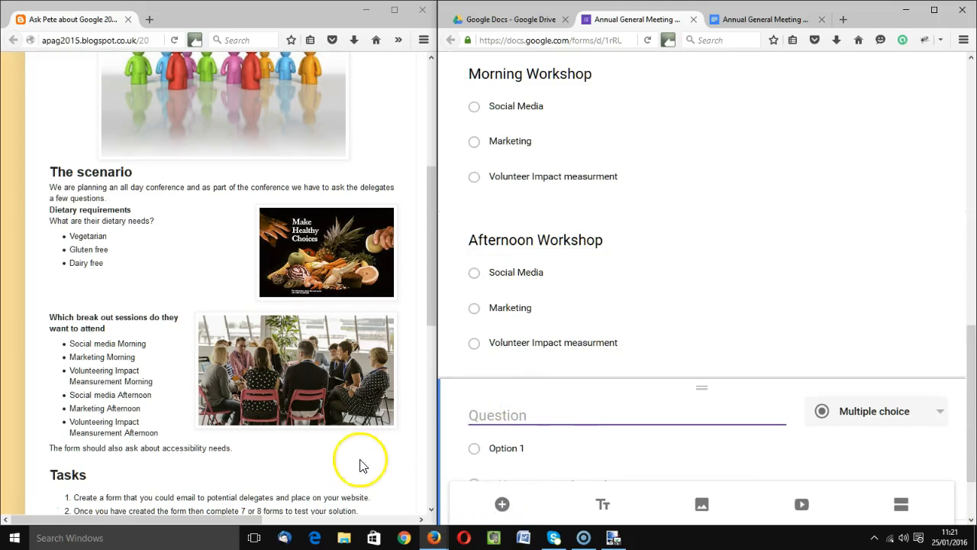
{"action": "scroll", "coordinate": [301, 428], "scroll_direction": "down", "scroll_amount": 3}
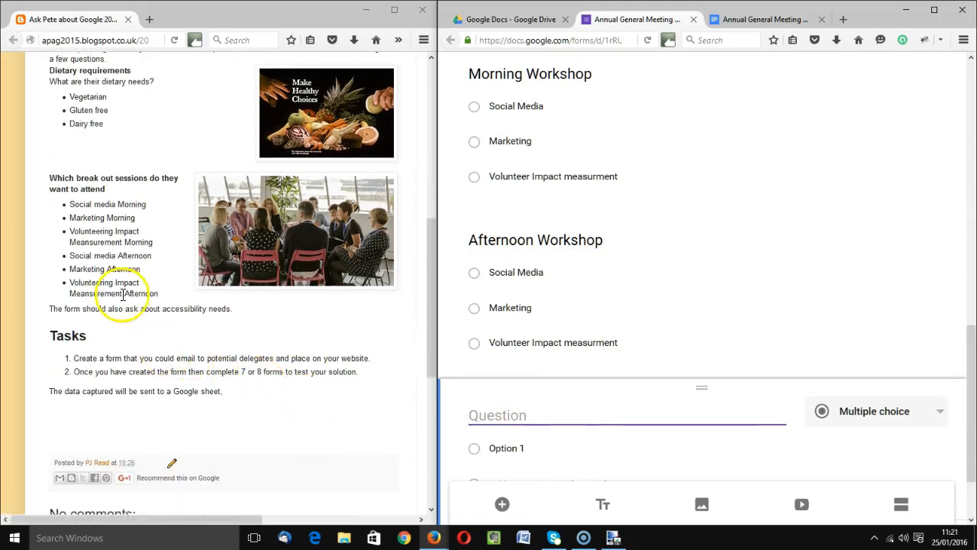
{"action": "scroll", "coordinate": [122, 278], "scroll_direction": "up", "scroll_amount": 5}
{"action": "left_click", "coordinate": [473, 416]}
{"action": "type", "text": "Dietary requirements"}
{"action": "left_click", "coordinate": [707, 384]}
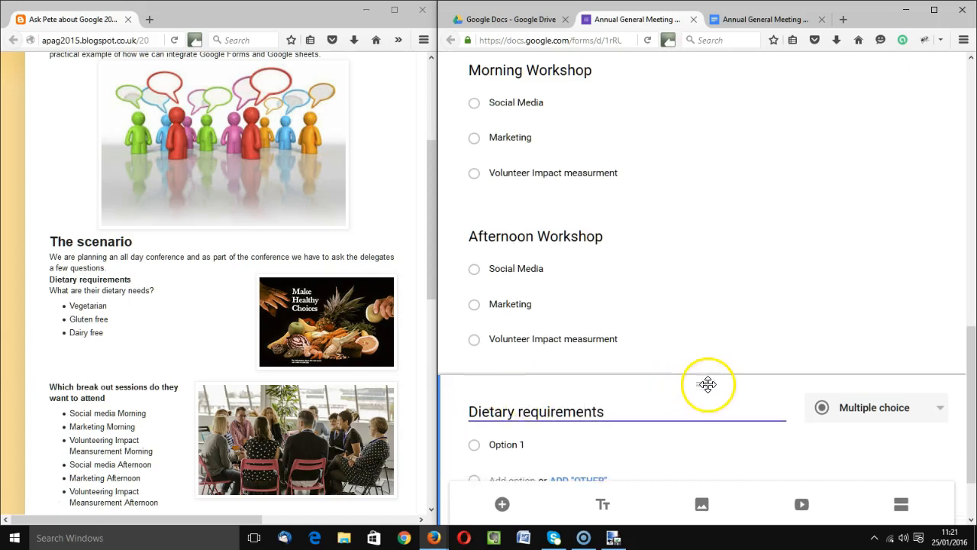
{"action": "scroll", "coordinate": [708, 384], "scroll_direction": "down", "scroll_amount": 2}
{"action": "left_click", "coordinate": [882, 328]}
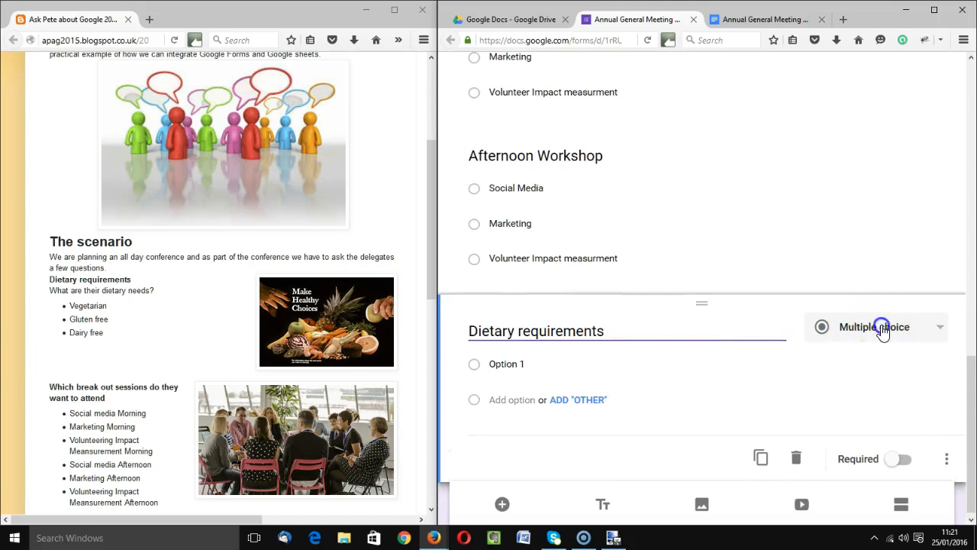
{"action": "left_click", "coordinate": [877, 356]}
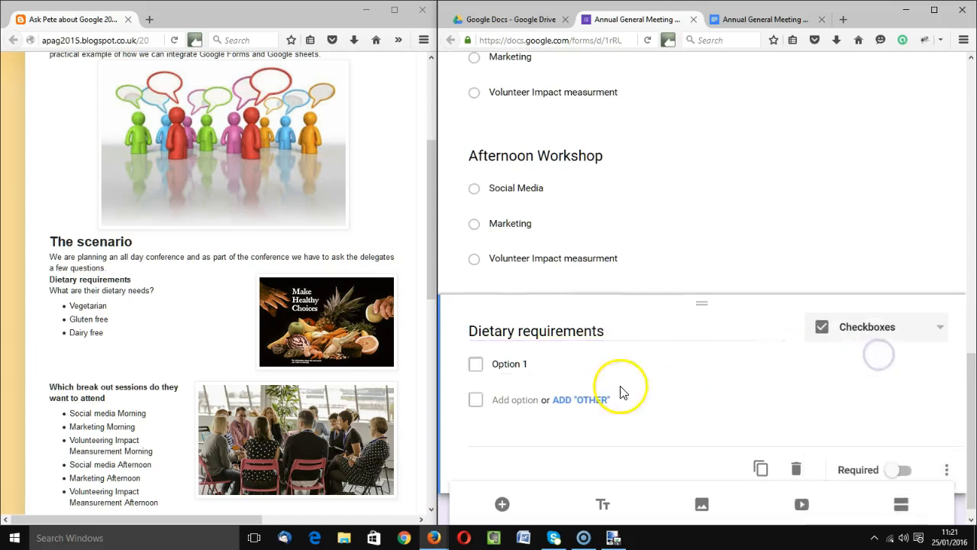
Give the Dietary requirements question the options Vegetarian, Gluten free and Dairy Free, plus an Other option.
{"action": "left_click", "coordinate": [496, 363]}
{"action": "left_click_drag", "start_coordinate": [495, 364], "coordinate": [558, 359]}
{"action": "type", "text": "V"}
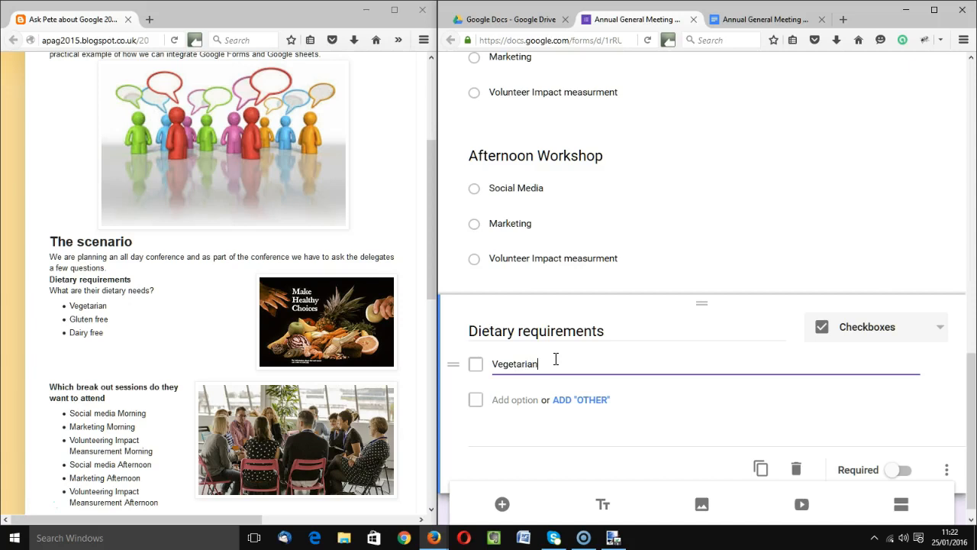
{"action": "type", "text": "egetarian"}
{"action": "key", "text": "Return"}
{"action": "type", "text": "Gluten free"}
{"action": "key", "text": "Return"}
{"action": "type", "text": "Dairy Free"}
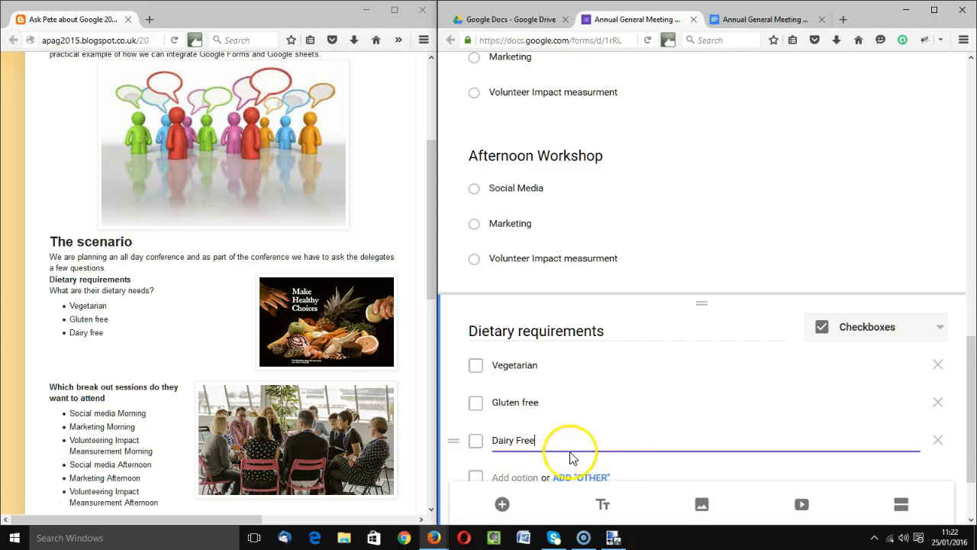
{"action": "left_click", "coordinate": [577, 477]}
Add a paragraph question titled "Do you have any accessibility needs" below the Dietary requirements question.
{"action": "scroll", "coordinate": [676, 405], "scroll_direction": "down", "scroll_amount": 2}
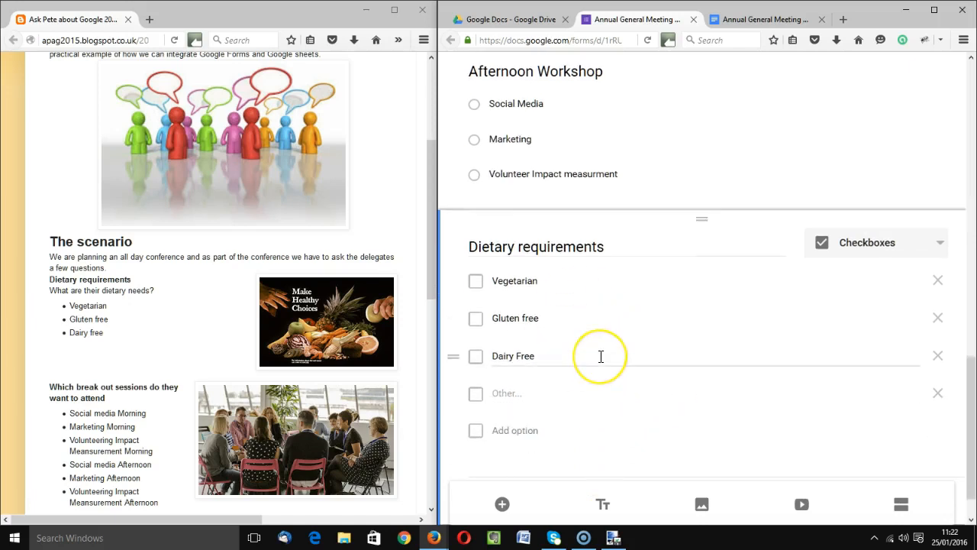
{"action": "left_click", "coordinate": [504, 505]}
{"action": "left_click", "coordinate": [536, 415]}
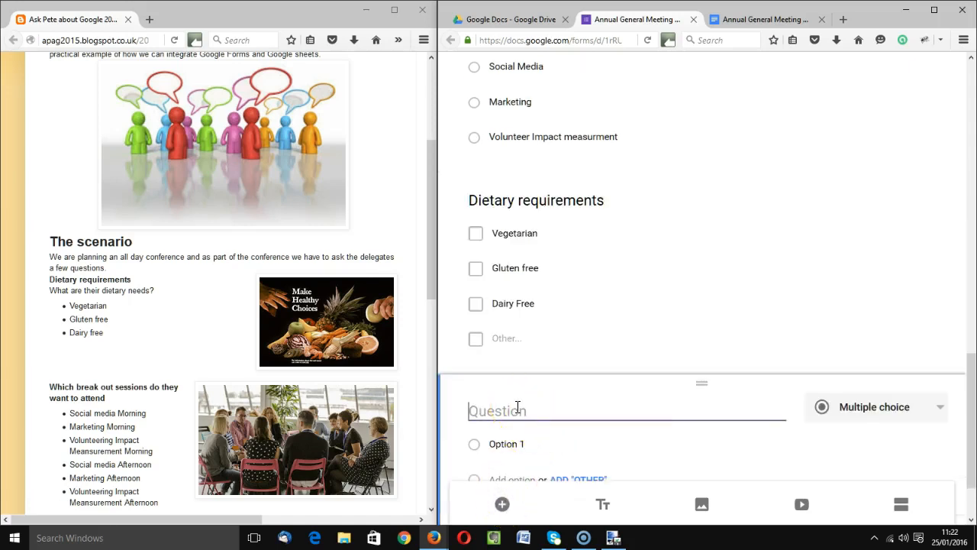
{"action": "type", "text": "Do you have any accessibility "}
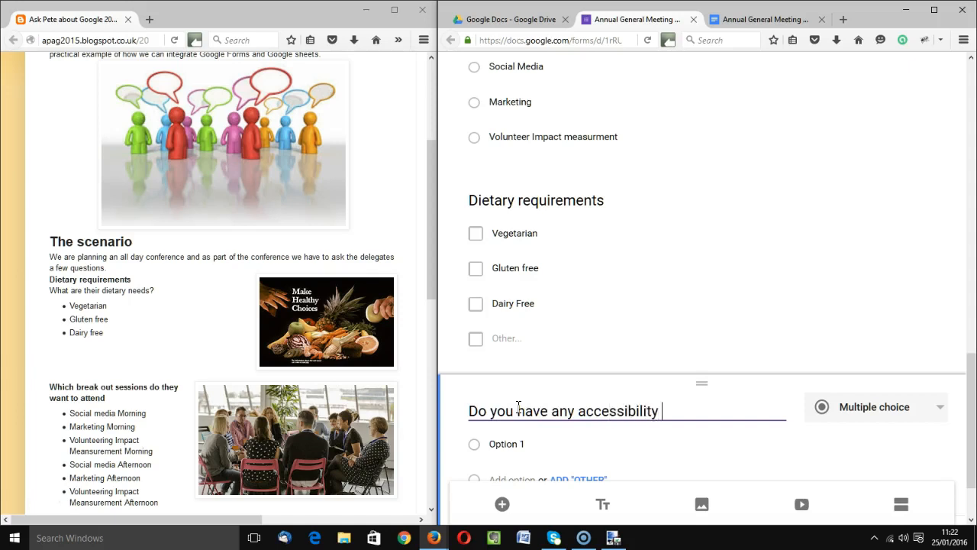
{"action": "type", "text": "needs"}
{"action": "scroll", "coordinate": [829, 451], "scroll_direction": "down", "scroll_amount": 2}
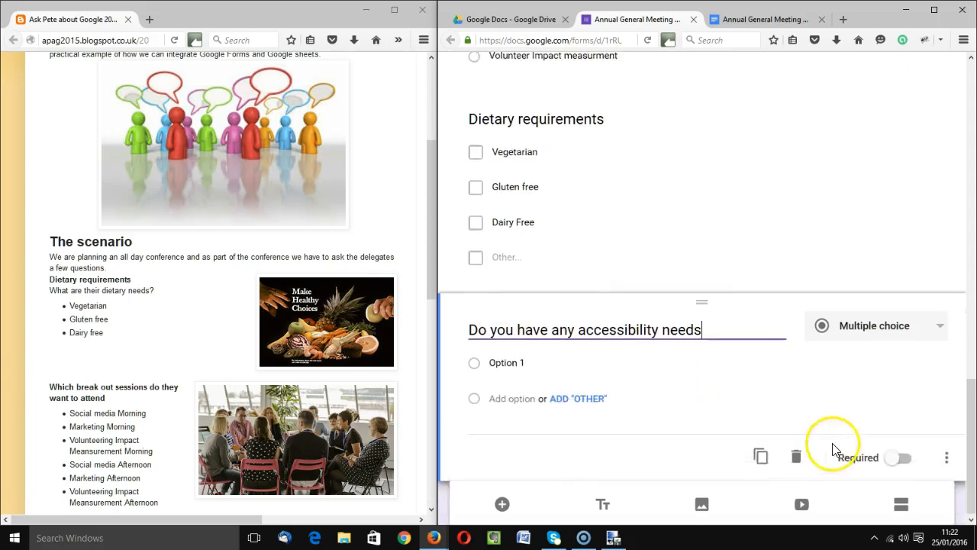
{"action": "left_click", "coordinate": [918, 327]}
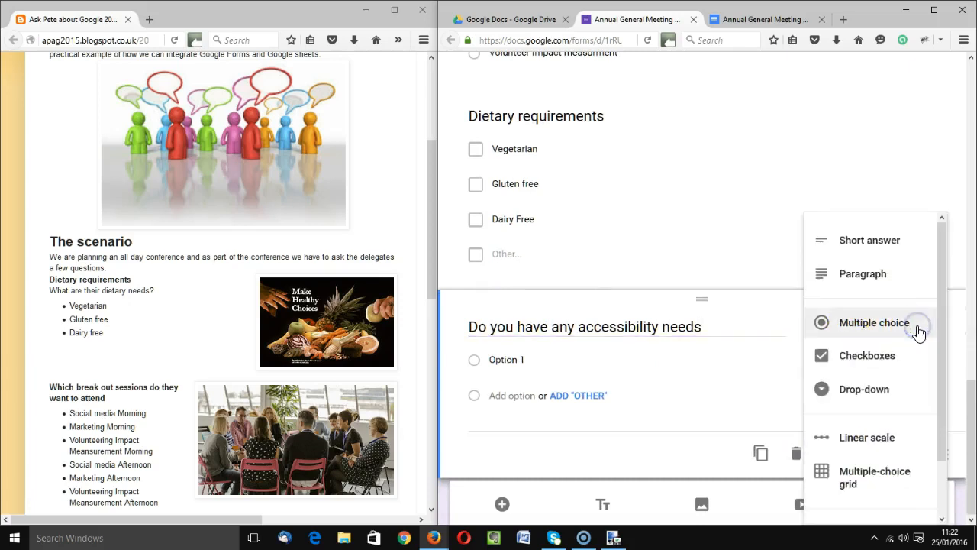
{"action": "left_click", "coordinate": [886, 273]}
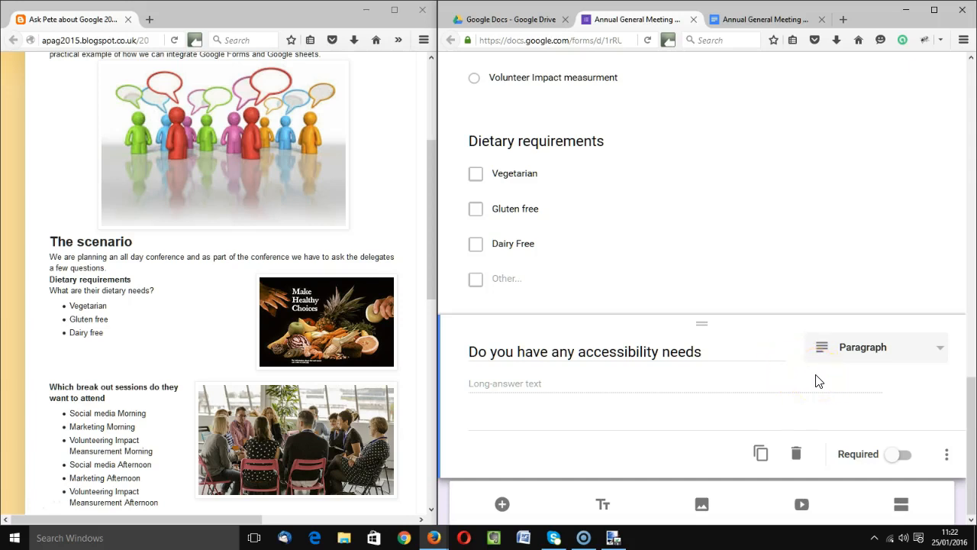
Set the form's theme header to the uploaded picture "headers for form.png" from the illuminate pictures folder.
{"action": "scroll", "coordinate": [817, 380], "scroll_direction": "up", "scroll_amount": 10}
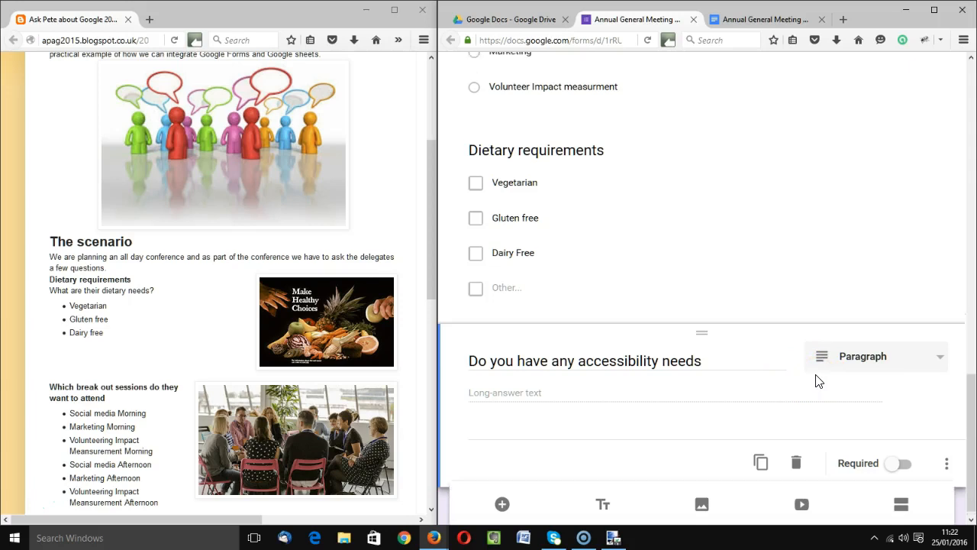
{"action": "scroll", "coordinate": [816, 375], "scroll_direction": "up", "scroll_amount": 2}
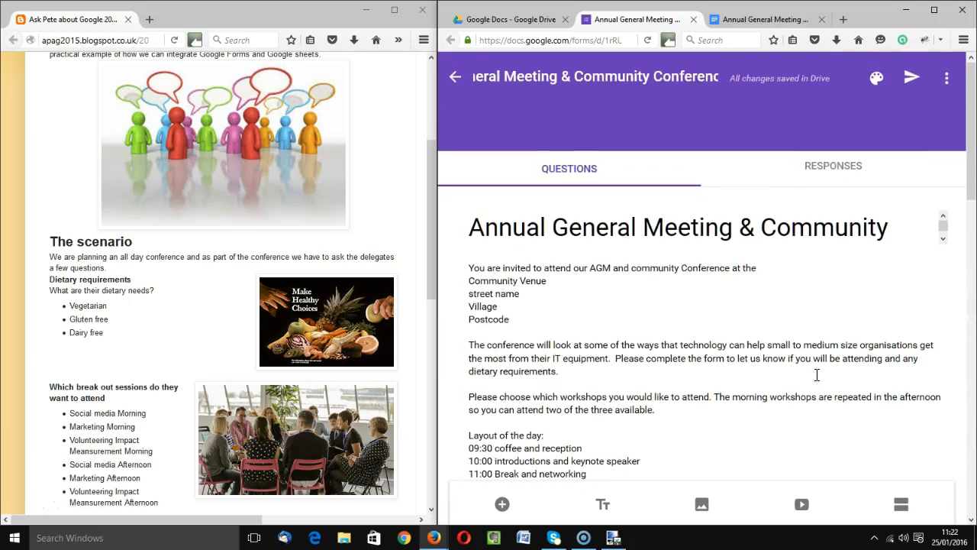
{"action": "left_click", "coordinate": [878, 79]}
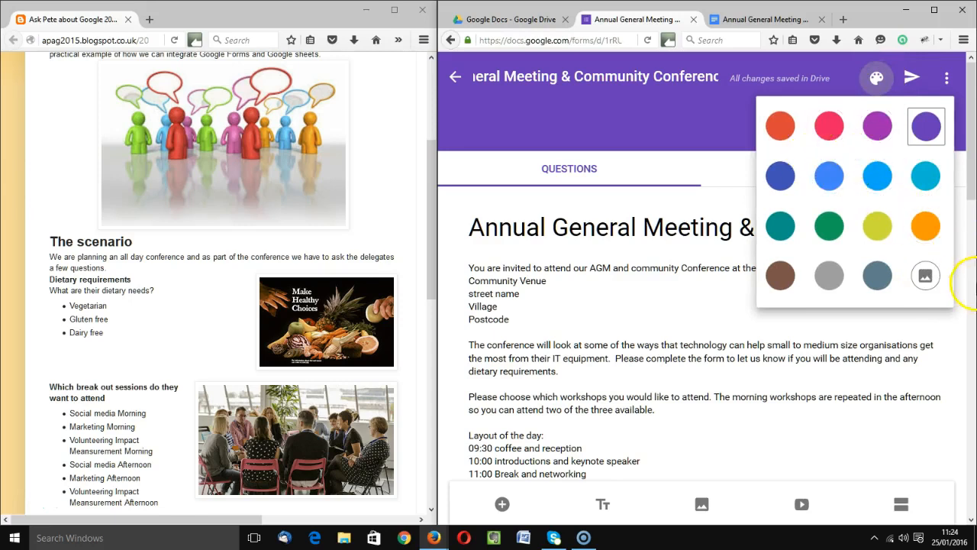
{"action": "left_click", "coordinate": [925, 277]}
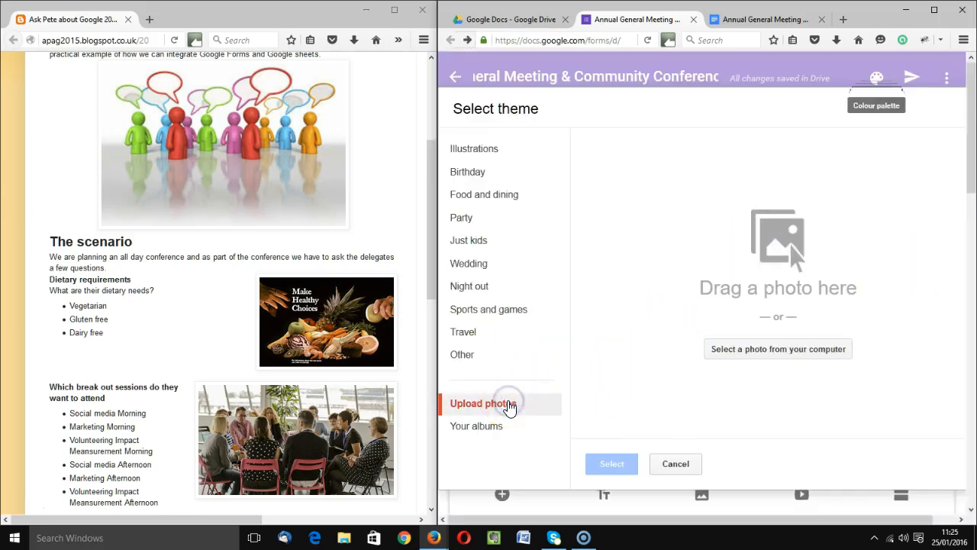
{"action": "left_click", "coordinate": [742, 353]}
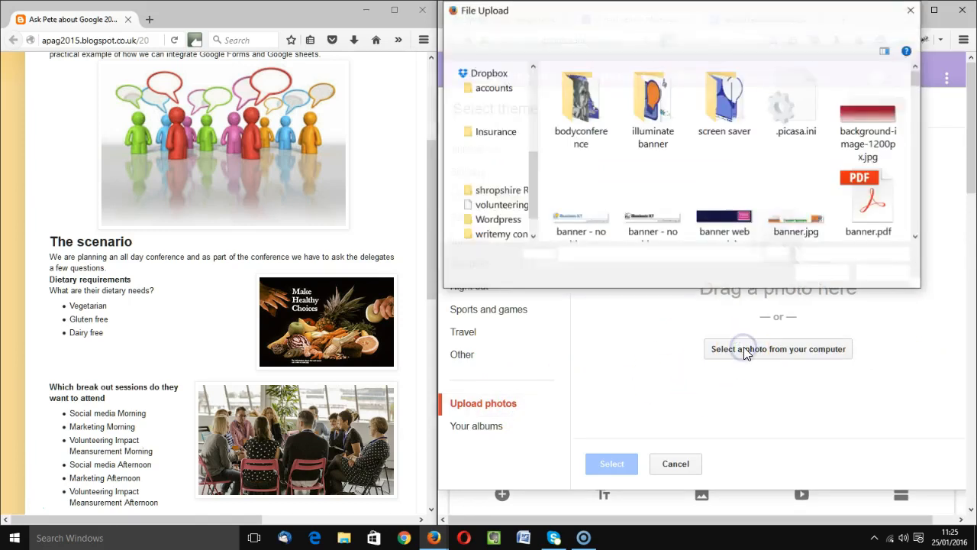
{"action": "scroll", "coordinate": [761, 229], "scroll_direction": "down", "scroll_amount": 6}
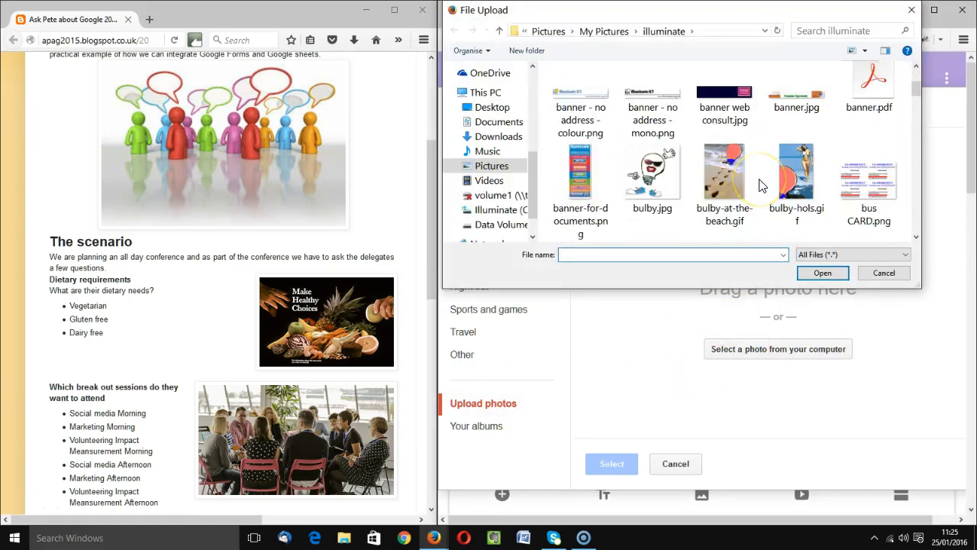
{"action": "scroll", "coordinate": [761, 185], "scroll_direction": "down", "scroll_amount": 2}
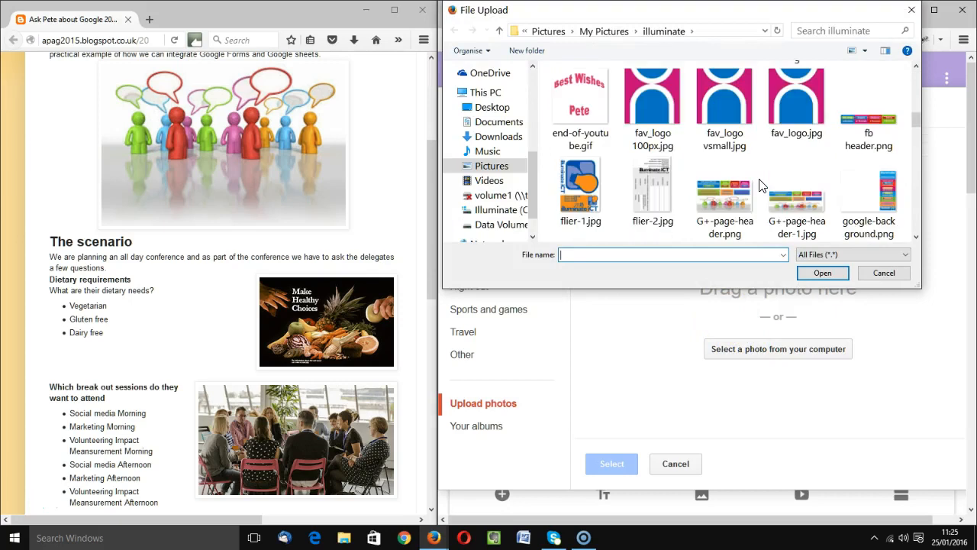
{"action": "scroll", "coordinate": [761, 186], "scroll_direction": "down", "scroll_amount": 2}
{"action": "left_click", "coordinate": [675, 197]}
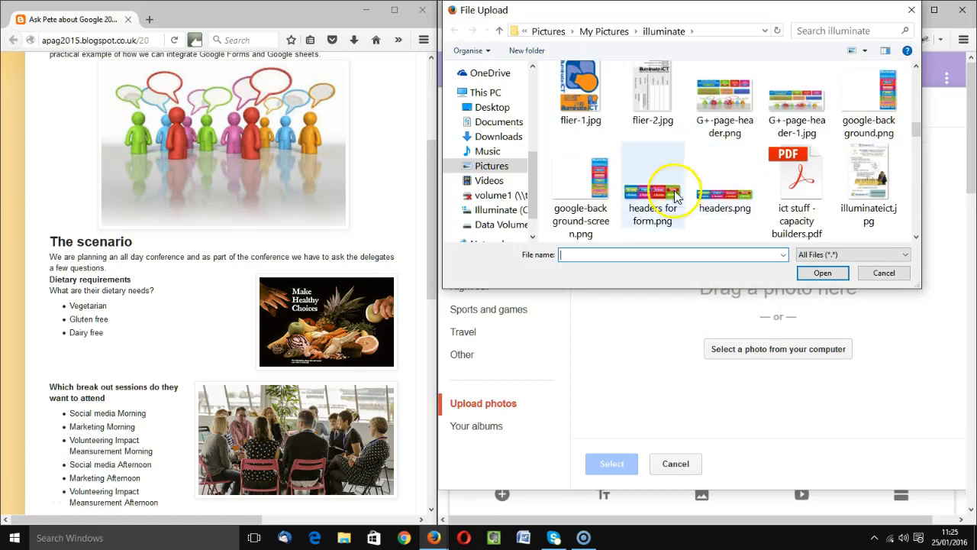
{"action": "double_click", "coordinate": [659, 204]}
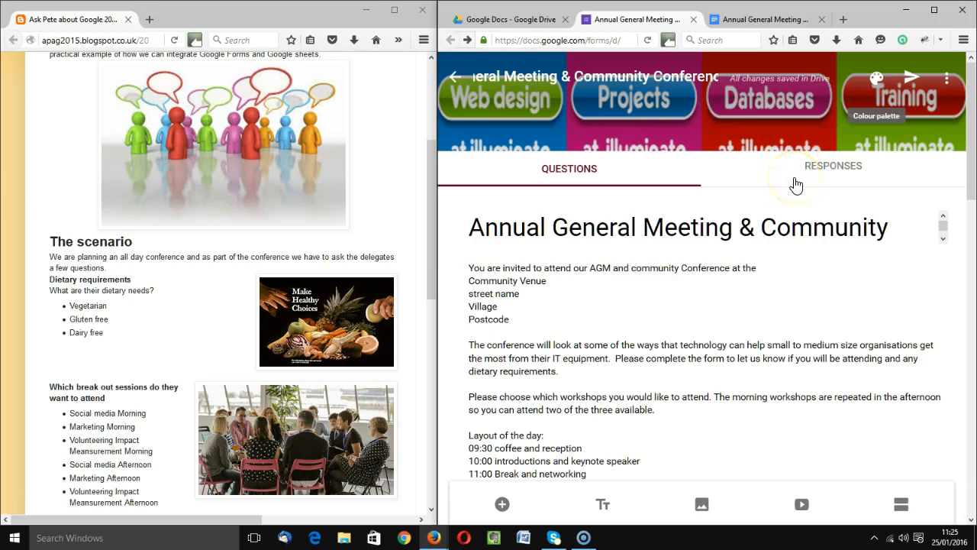
Open the live form and review its header, title and description as delegates see them.
{"action": "left_click", "coordinate": [948, 79]}
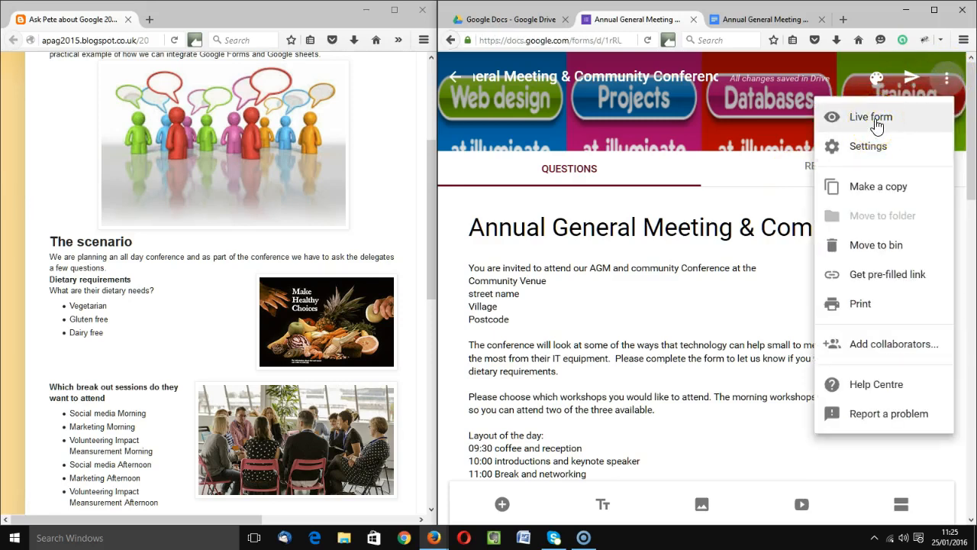
{"action": "left_click", "coordinate": [877, 122]}
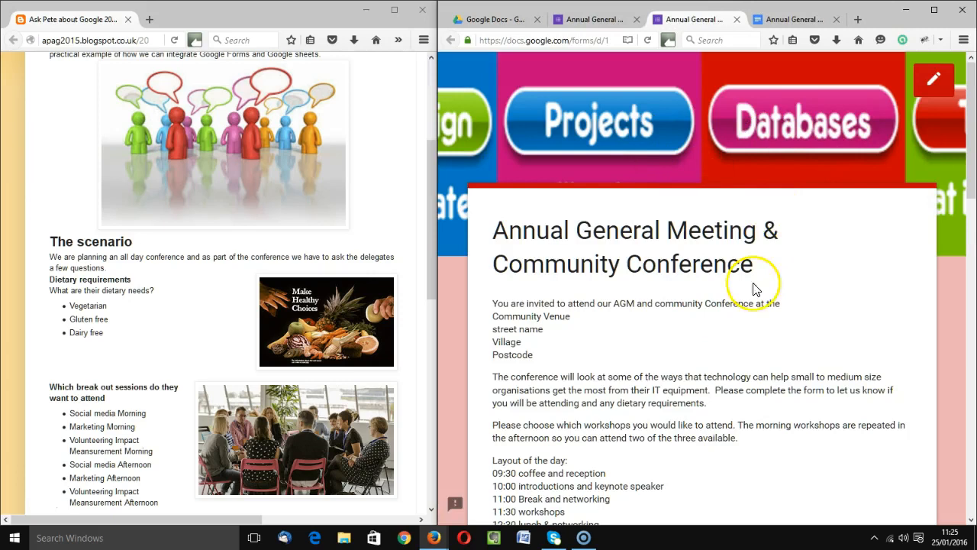
{"action": "scroll", "coordinate": [775, 330], "scroll_direction": "down", "scroll_amount": 2}
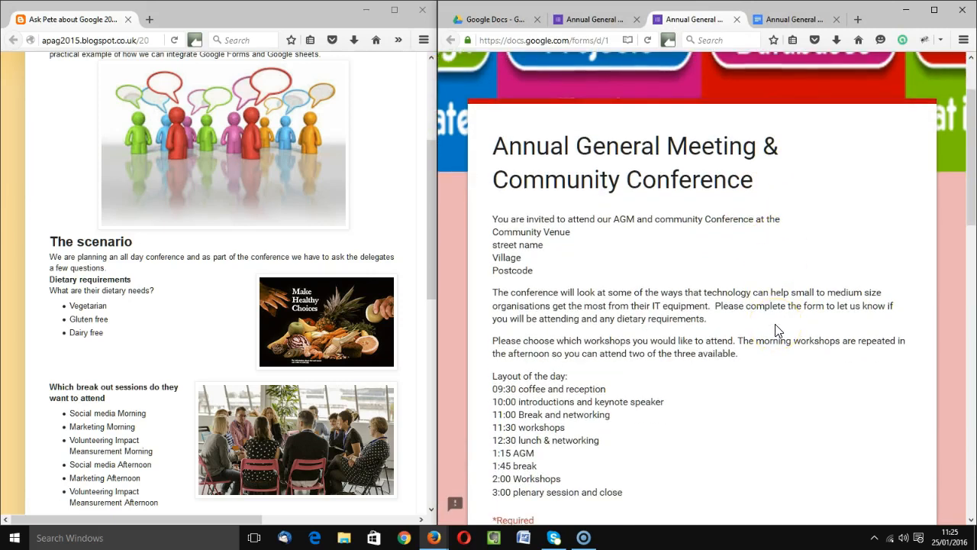
Review the live form's Name, Organisation, workshop, dietary requirements and accessibility questions as delegates see them.
{"action": "scroll", "coordinate": [588, 278], "scroll_direction": "down", "scroll_amount": 7}
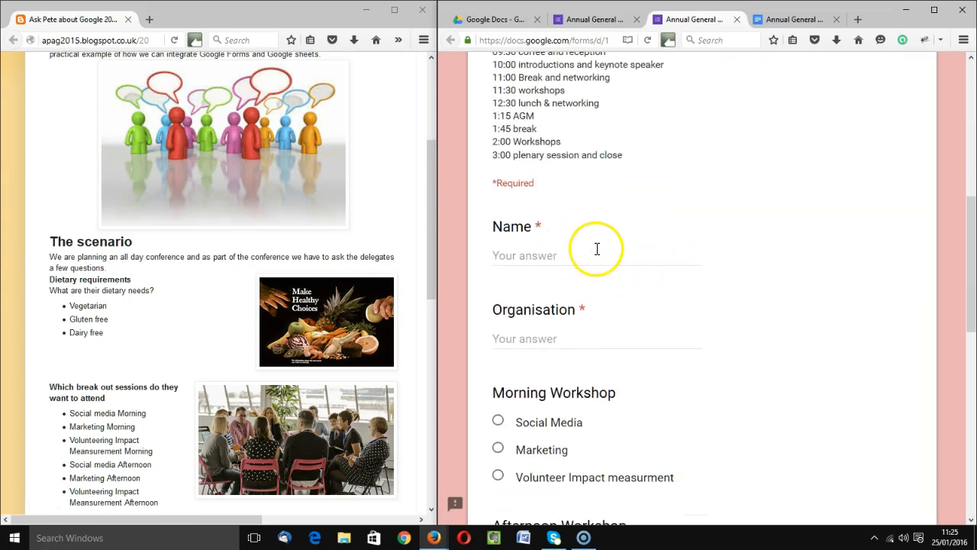
{"action": "scroll", "coordinate": [597, 249], "scroll_direction": "down", "scroll_amount": 2}
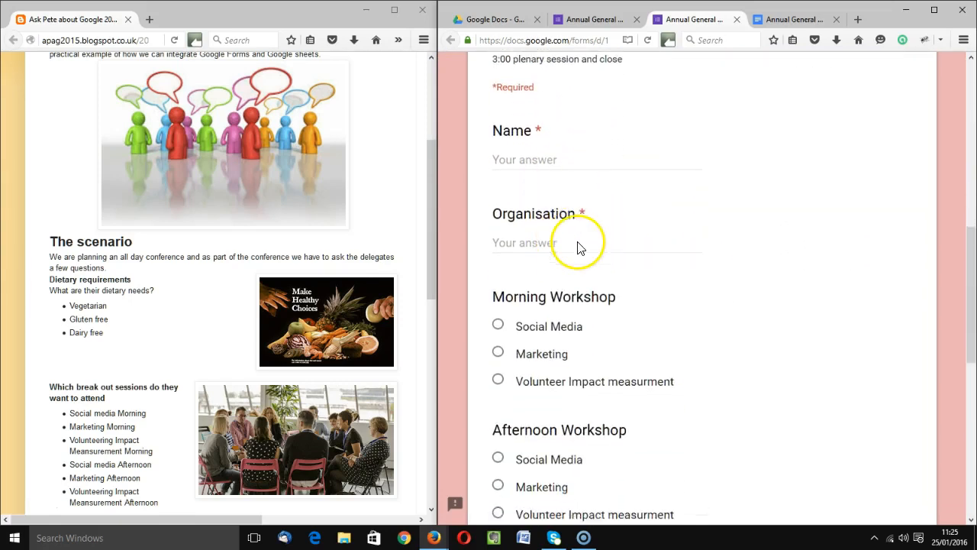
{"action": "scroll", "coordinate": [578, 260], "scroll_direction": "down", "scroll_amount": 2}
{"action": "scroll", "coordinate": [578, 294], "scroll_direction": "down", "scroll_amount": 3}
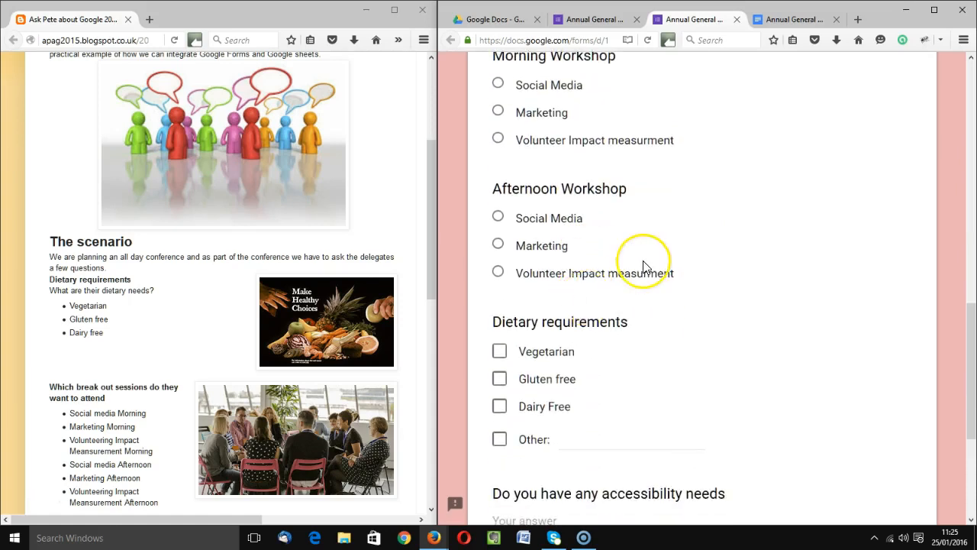
{"action": "scroll", "coordinate": [643, 267], "scroll_direction": "down", "scroll_amount": 2}
{"action": "scroll", "coordinate": [644, 267], "scroll_direction": "down", "scroll_amount": 3}
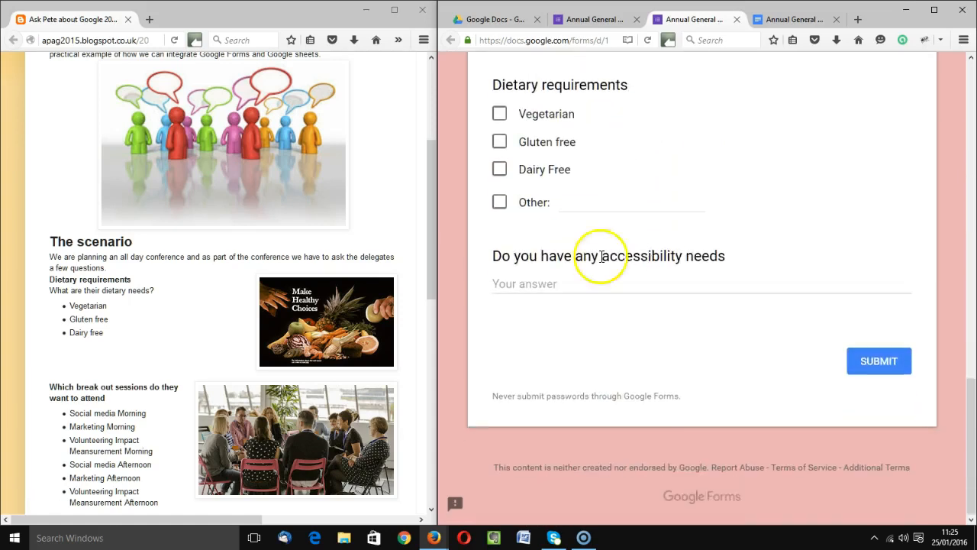
{"action": "left_click", "coordinate": [875, 374]}
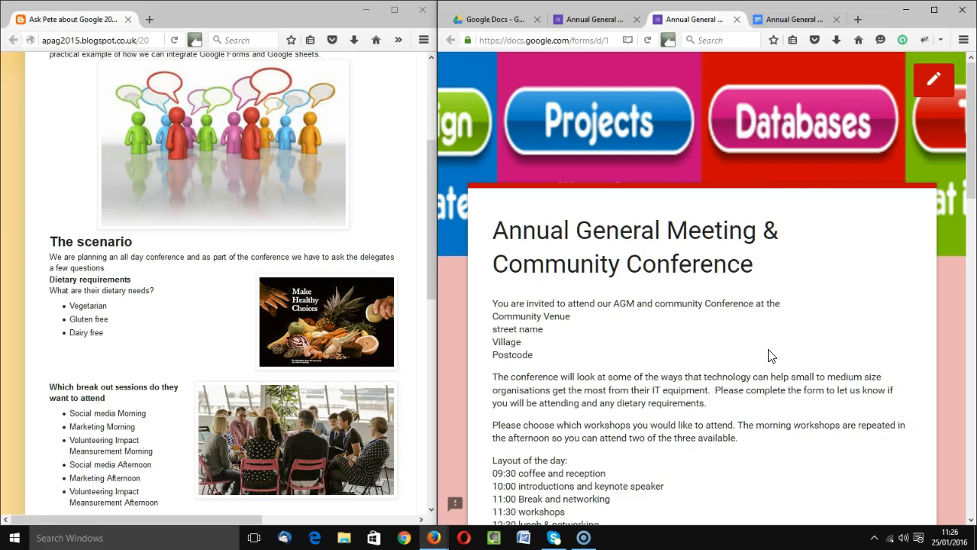
{"action": "left_click", "coordinate": [743, 351]}
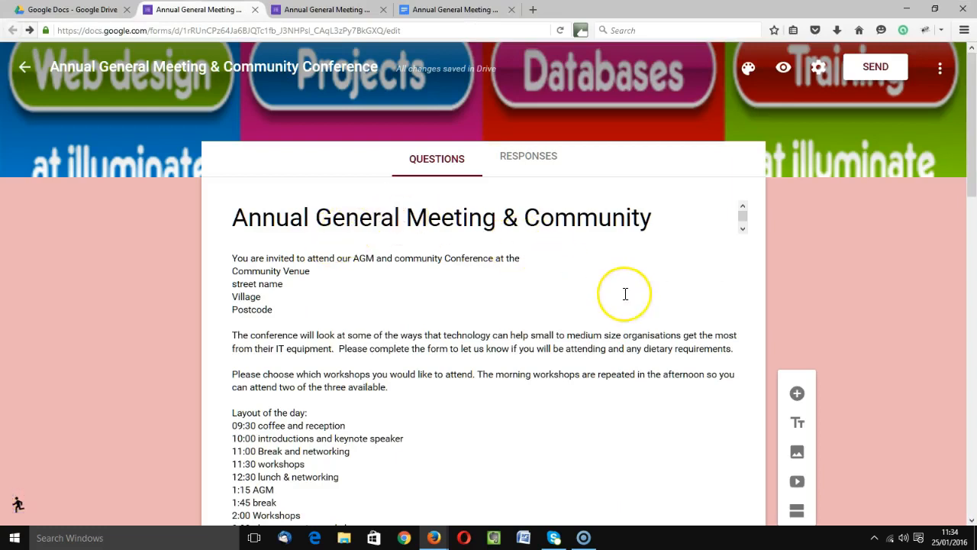
Look over the form's questions in the editor and open its collected responses.
{"action": "scroll", "coordinate": [625, 294], "scroll_direction": "down", "scroll_amount": 3}
{"action": "scroll", "coordinate": [625, 294], "scroll_direction": "down", "scroll_amount": 10}
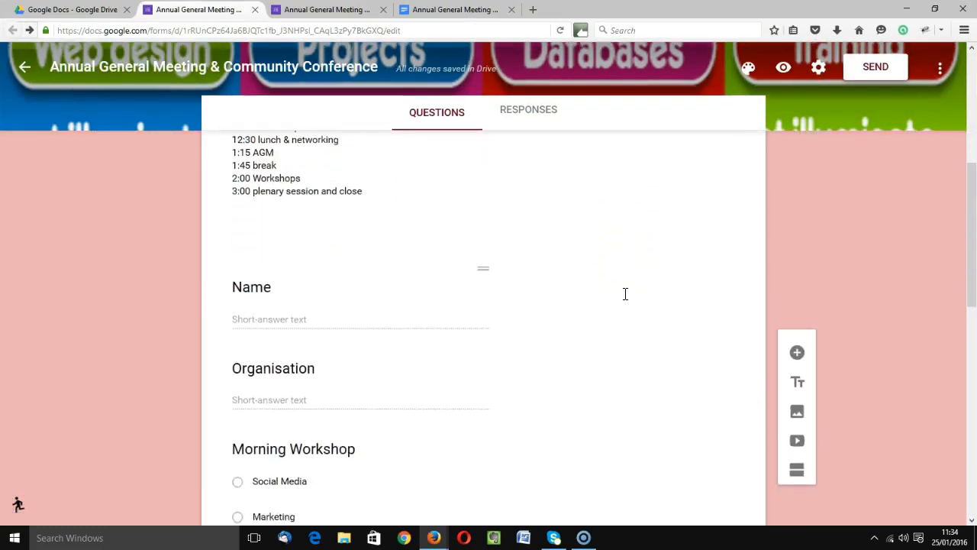
{"action": "scroll", "coordinate": [625, 296], "scroll_direction": "up", "scroll_amount": 13}
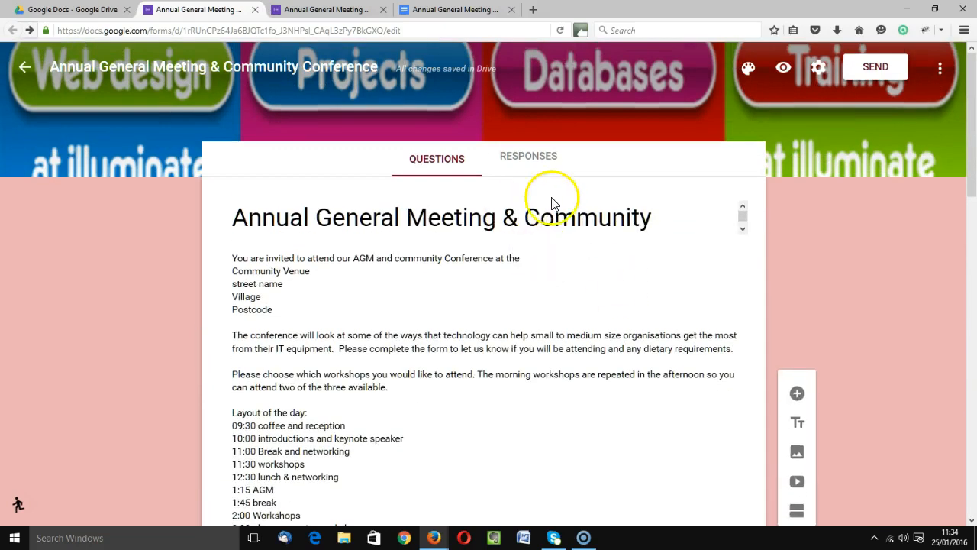
{"action": "left_click", "coordinate": [533, 158]}
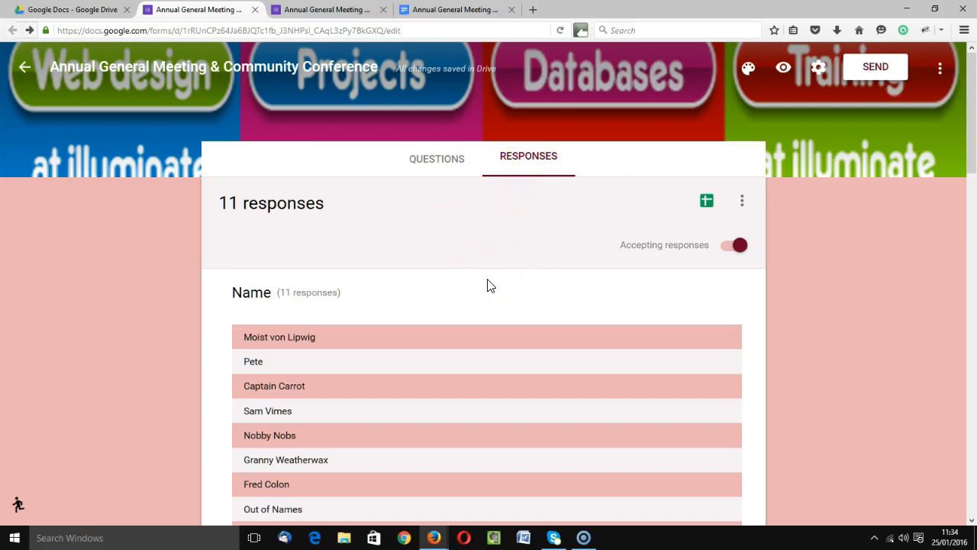
Stop the form from accepting responses and turn acceptance back on.
{"action": "left_click", "coordinate": [725, 253]}
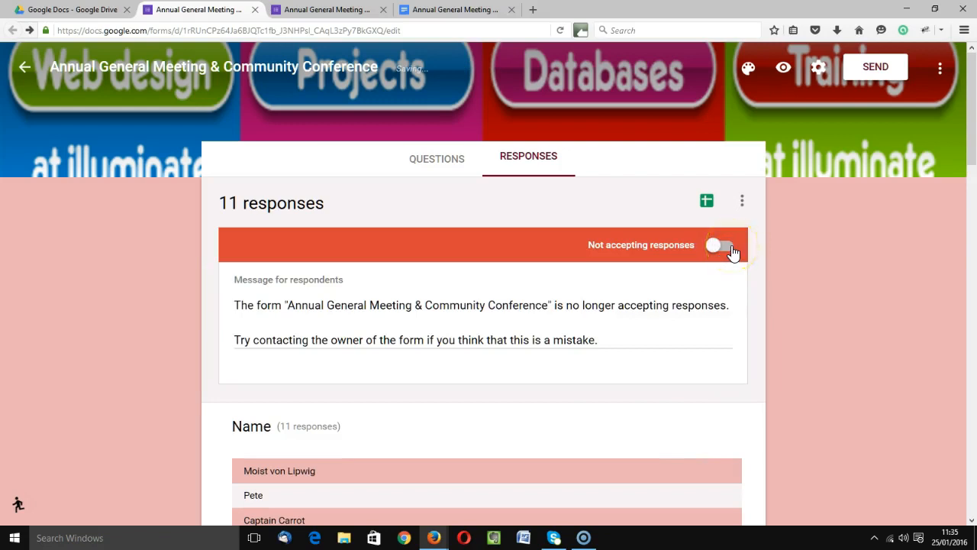
{"action": "left_click", "coordinate": [730, 248]}
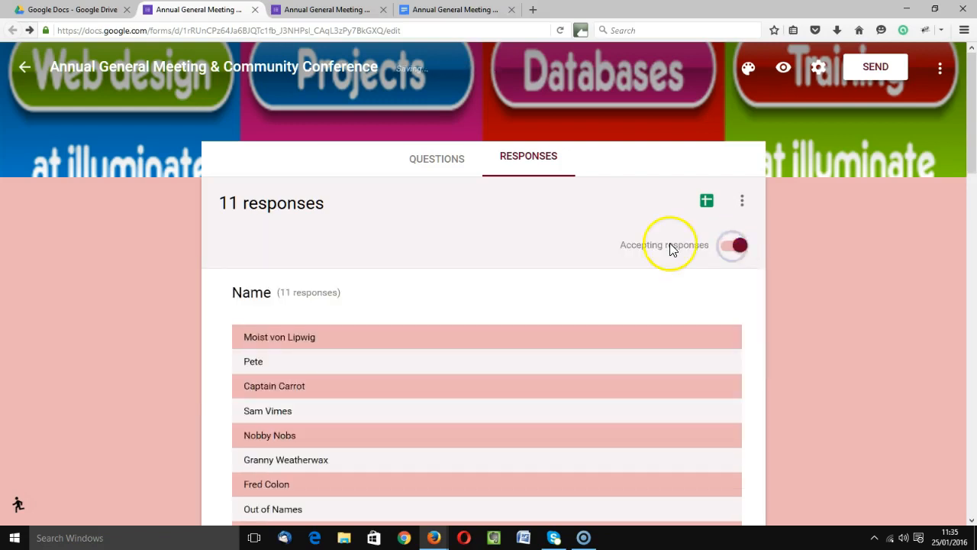
Review the response summary for names, organisations, the morning and afternoon workshop charts, dietary requirements and accessibility needs.
{"action": "scroll", "coordinate": [669, 243], "scroll_direction": "down", "scroll_amount": 4}
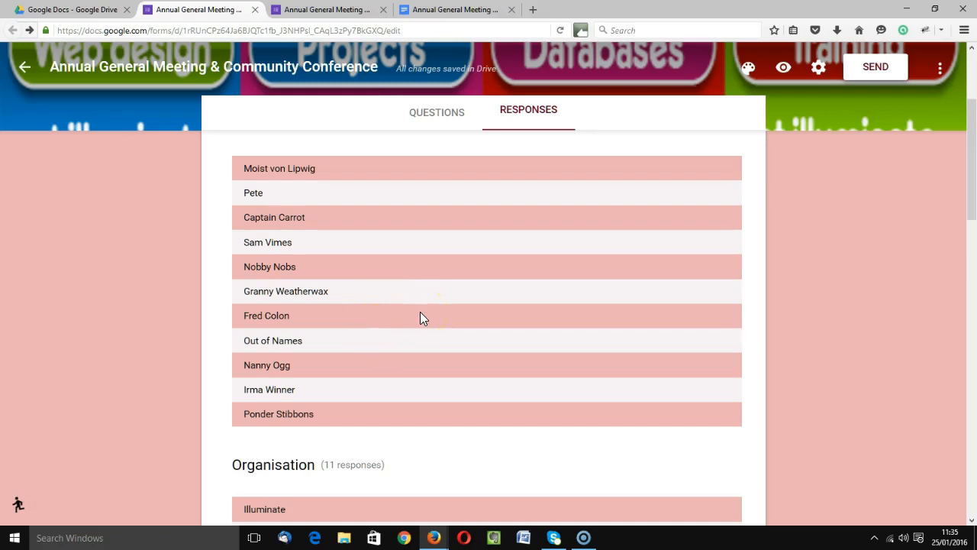
{"action": "scroll", "coordinate": [419, 317], "scroll_direction": "down", "scroll_amount": 2}
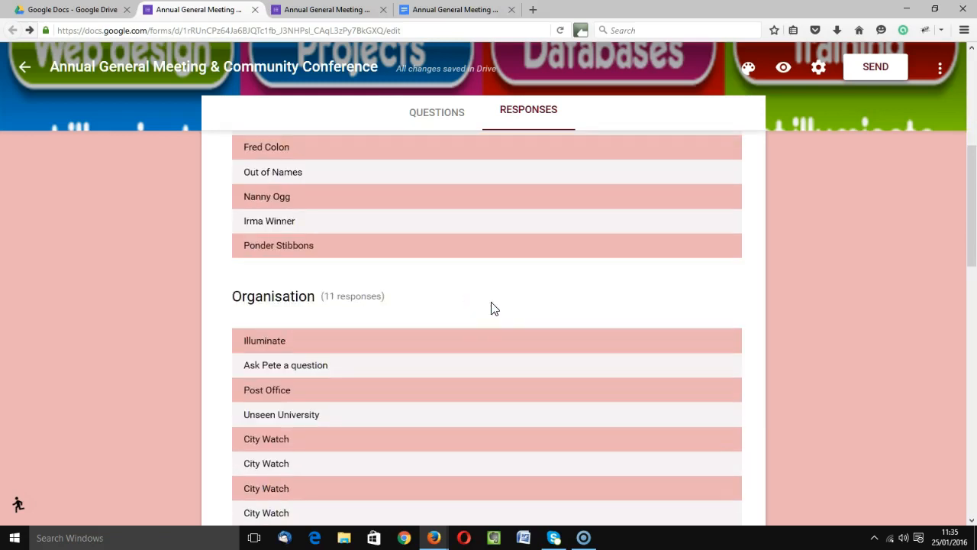
{"action": "scroll", "coordinate": [473, 302], "scroll_direction": "down", "scroll_amount": 3}
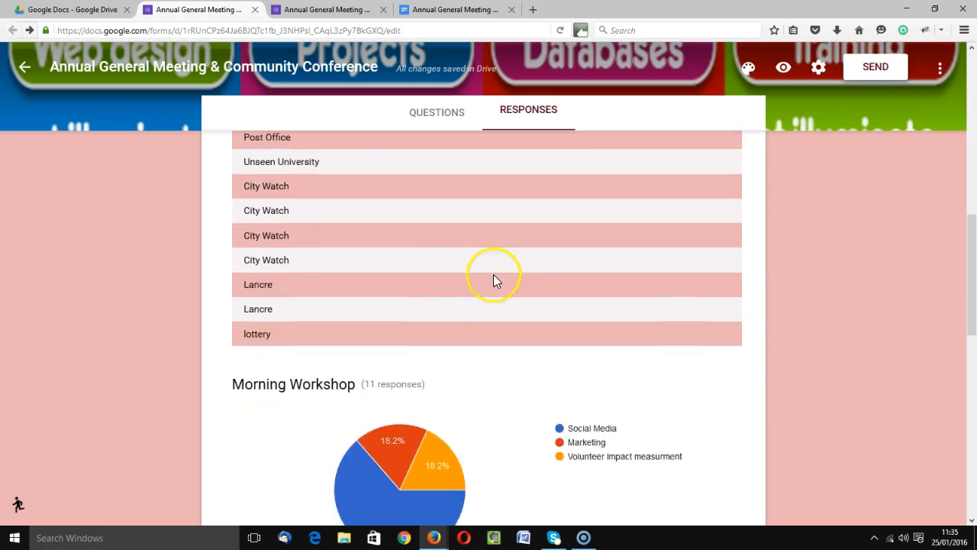
{"action": "scroll", "coordinate": [493, 281], "scroll_direction": "down", "scroll_amount": 2}
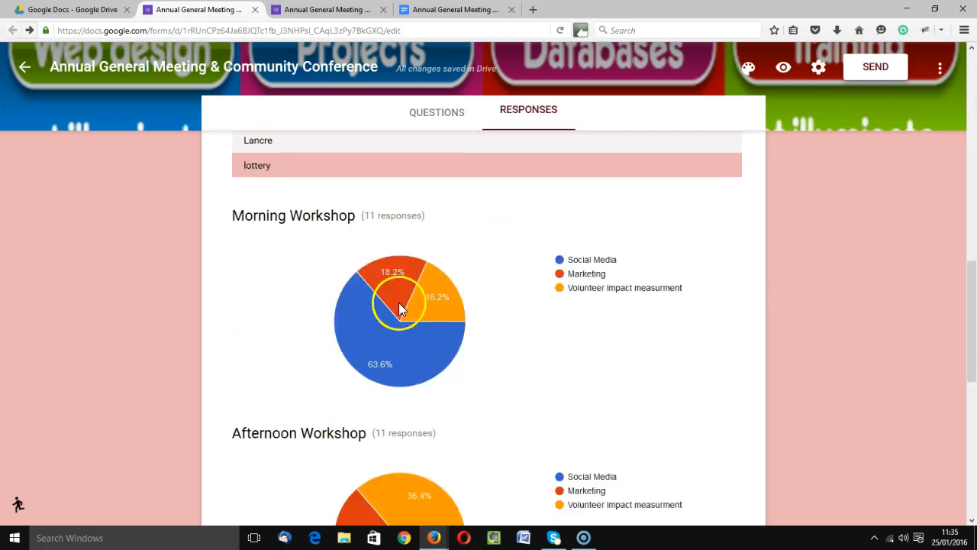
{"action": "mouse_move", "coordinate": [367, 329]}
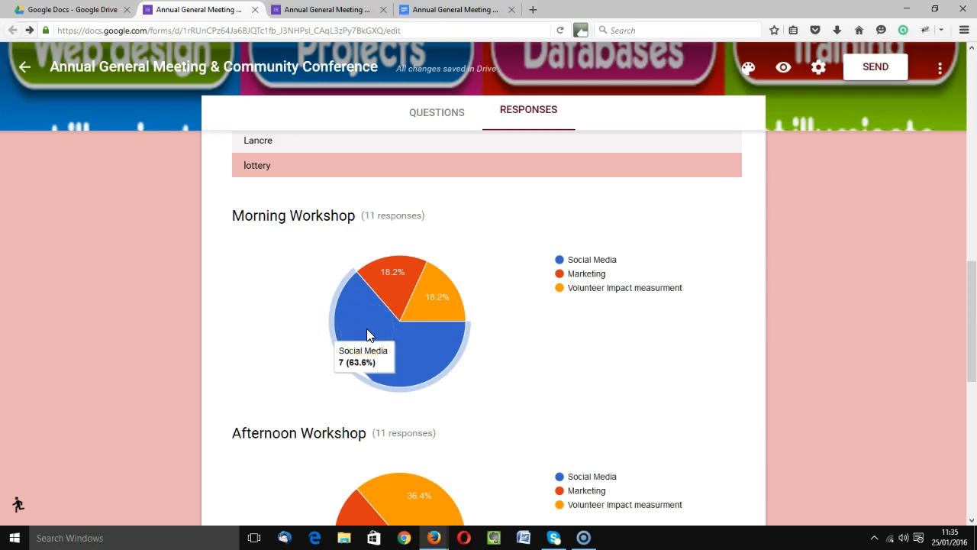
{"action": "mouse_move", "coordinate": [393, 277]}
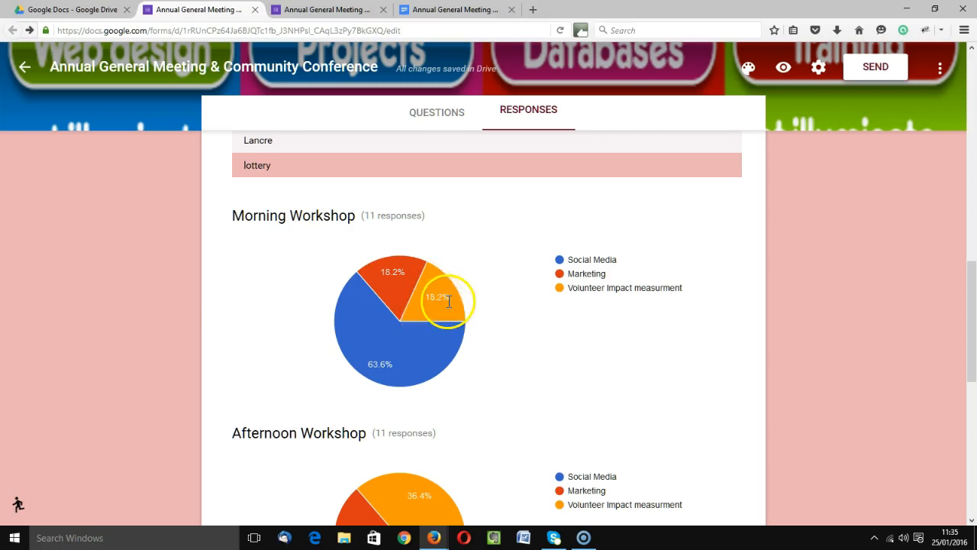
{"action": "scroll", "coordinate": [561, 355], "scroll_direction": "down", "scroll_amount": 3}
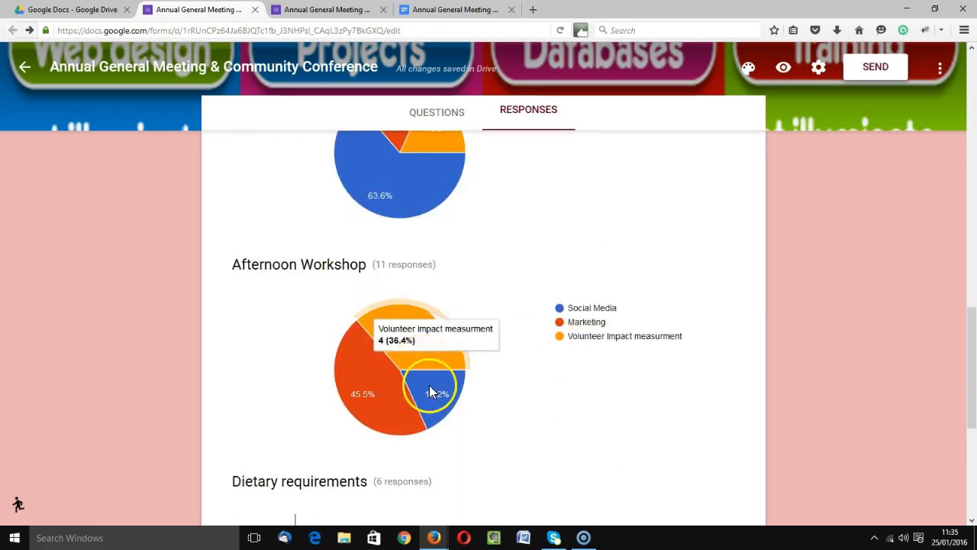
{"action": "mouse_move", "coordinate": [430, 389]}
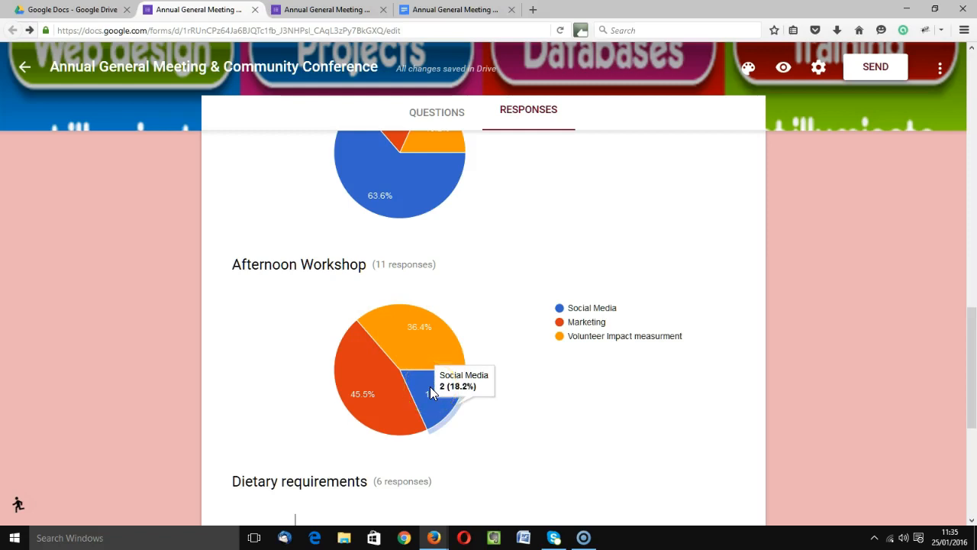
{"action": "left_click", "coordinate": [382, 391]}
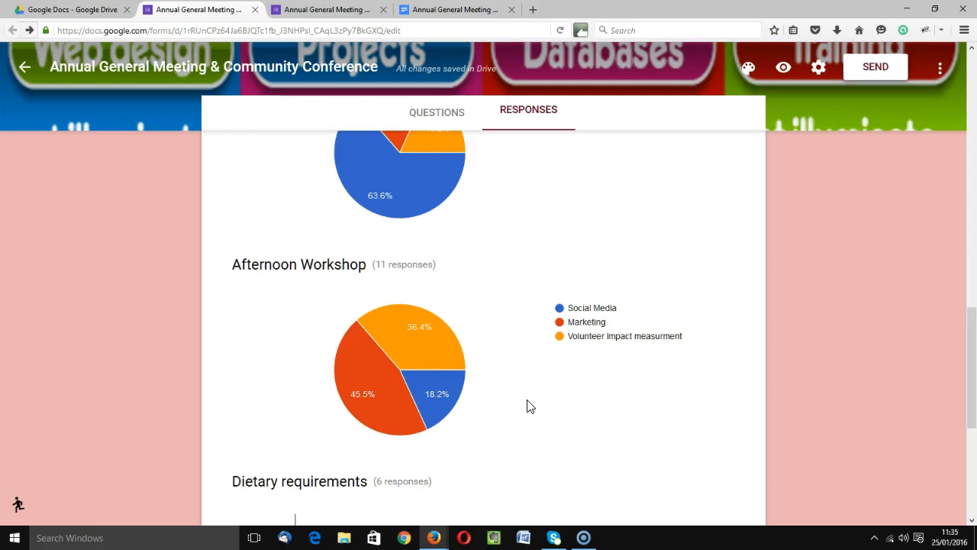
{"action": "scroll", "coordinate": [661, 246], "scroll_direction": "down", "scroll_amount": 3}
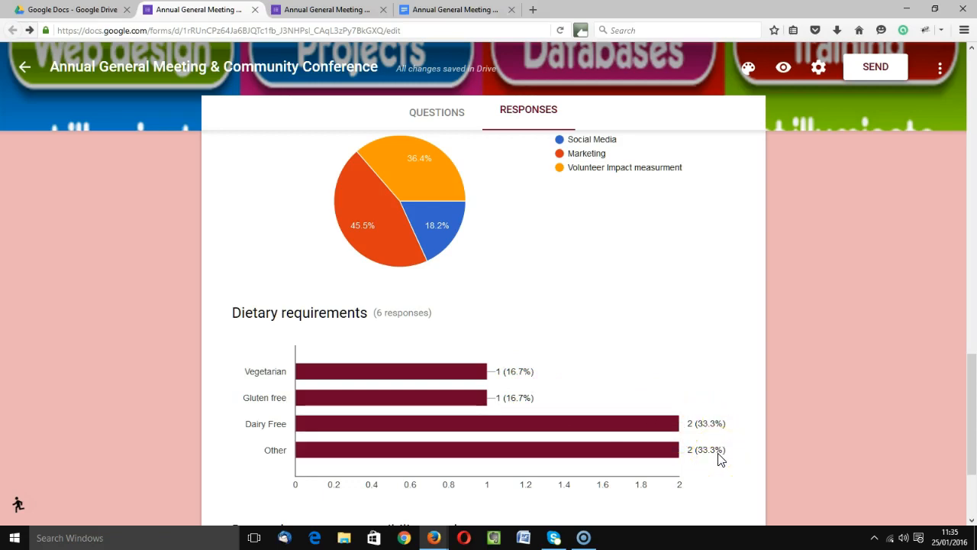
{"action": "scroll", "coordinate": [720, 458], "scroll_direction": "down", "scroll_amount": 3}
{"action": "scroll", "coordinate": [720, 458], "scroll_direction": "up", "scroll_amount": 2}
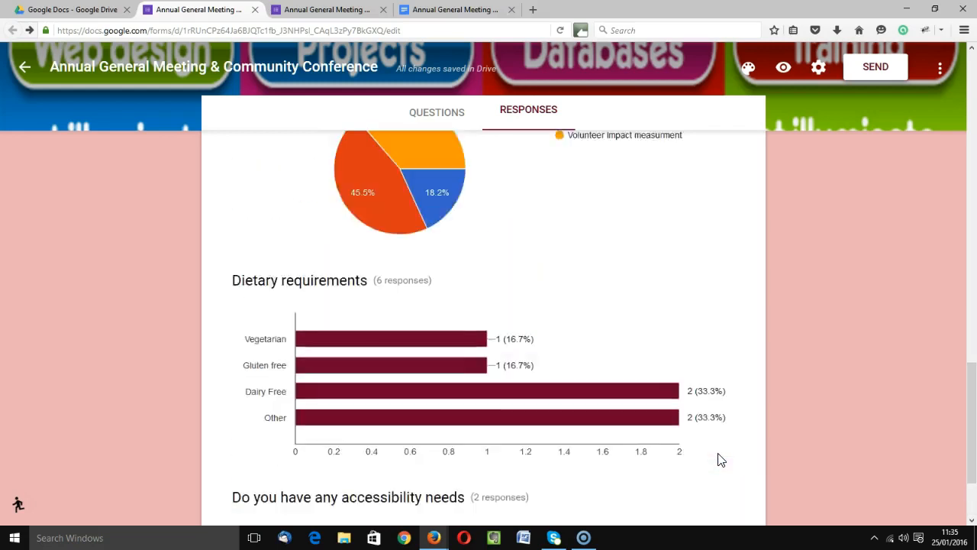
{"action": "scroll", "coordinate": [719, 459], "scroll_direction": "up", "scroll_amount": 2}
{"action": "scroll", "coordinate": [719, 459], "scroll_direction": "up", "scroll_amount": 15}
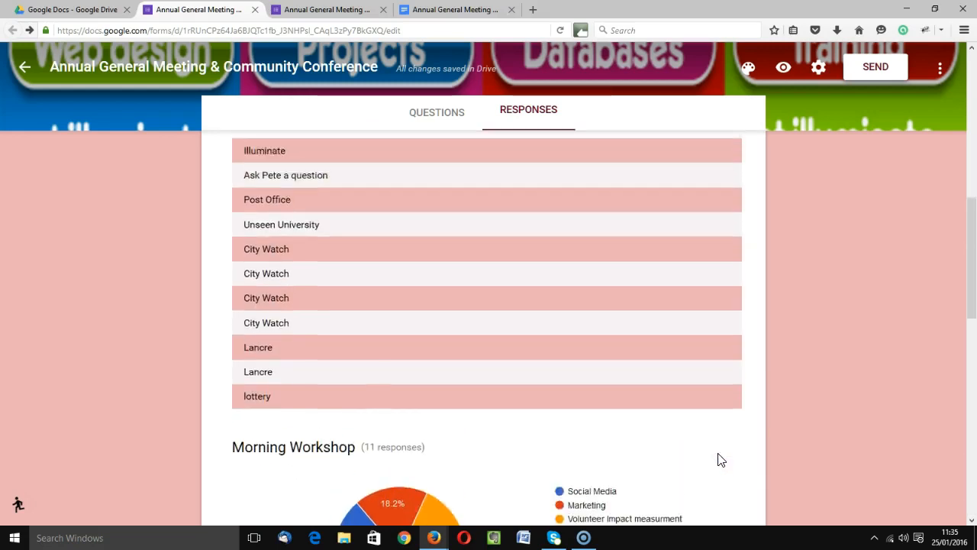
{"action": "scroll", "coordinate": [718, 454], "scroll_direction": "up", "scroll_amount": 1}
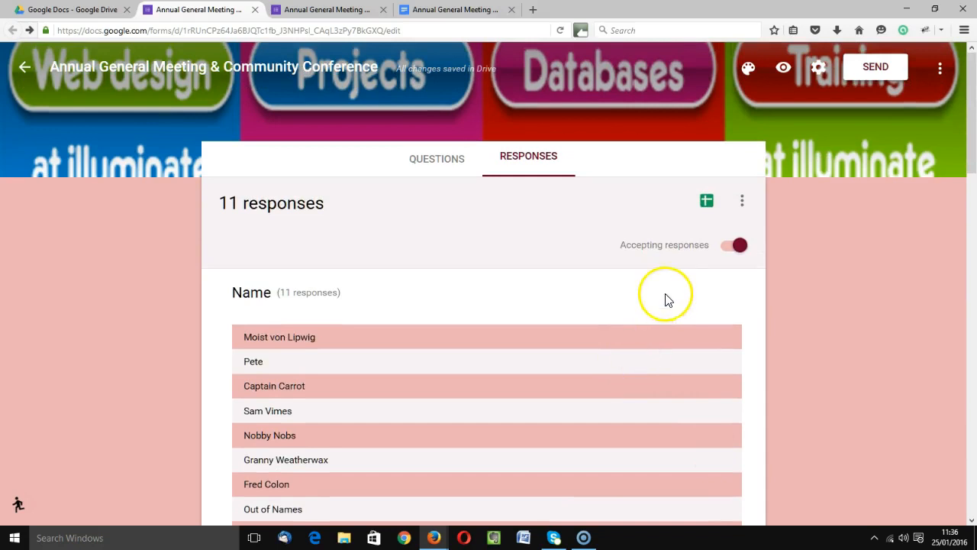
Create a new linked spreadsheet for the form's responses and open it from the Google Docs folder in Drive.
{"action": "left_click", "coordinate": [709, 202]}
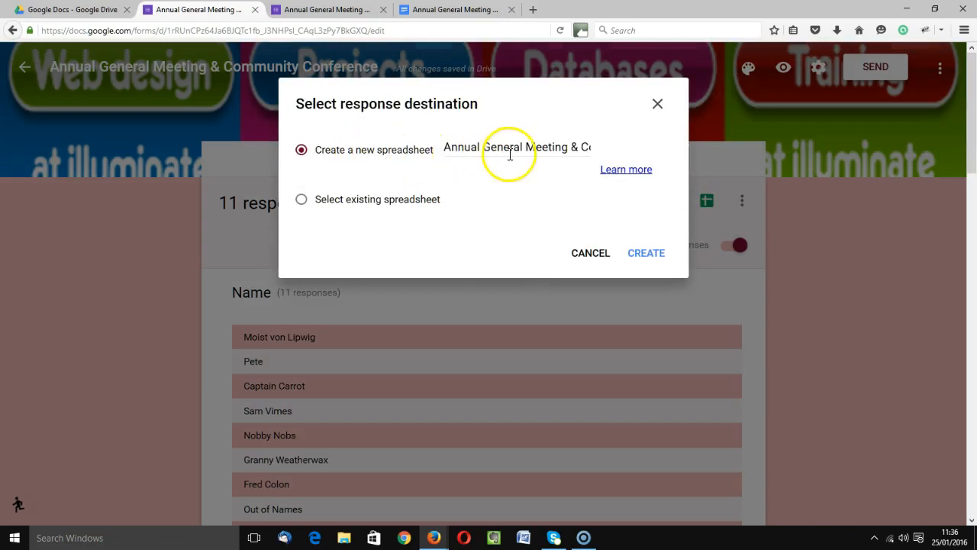
{"action": "left_click", "coordinate": [648, 252]}
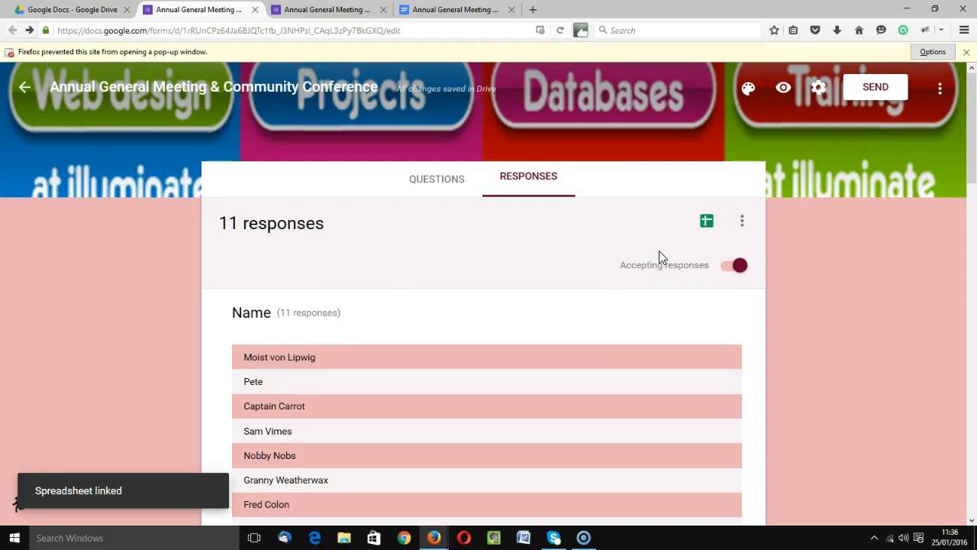
{"action": "left_click", "coordinate": [87, 12]}
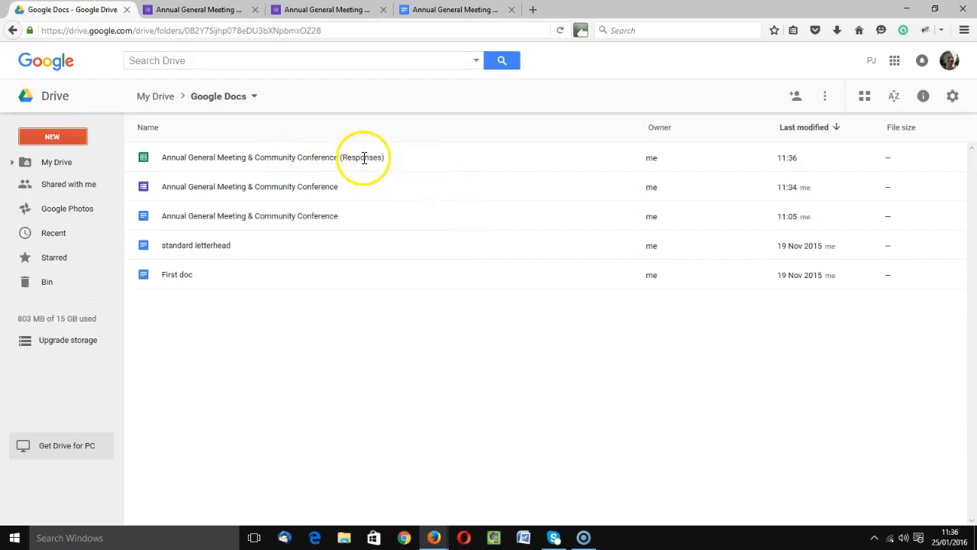
{"action": "left_click", "coordinate": [143, 162]}
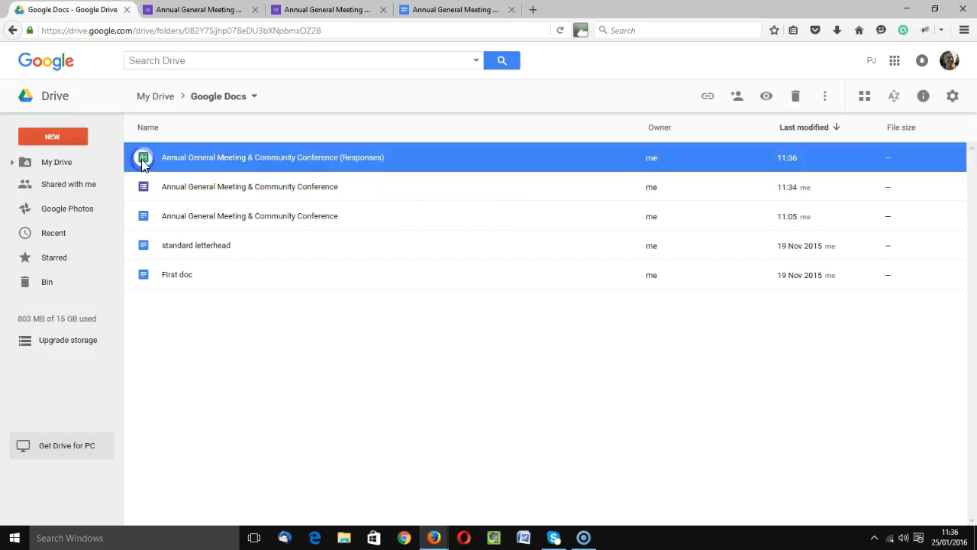
{"action": "double_click", "coordinate": [142, 161]}
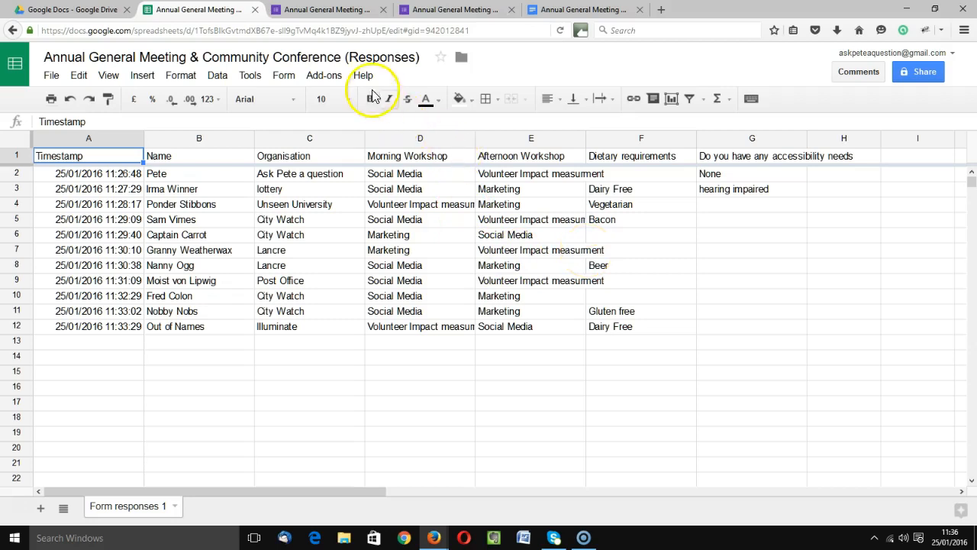
{"action": "left_click", "coordinate": [290, 77]}
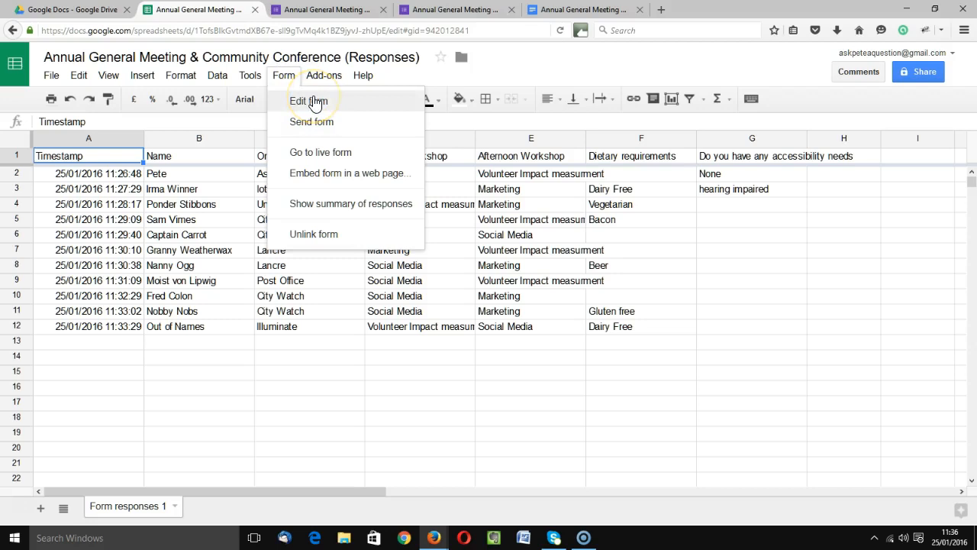
{"action": "left_click", "coordinate": [329, 174]}
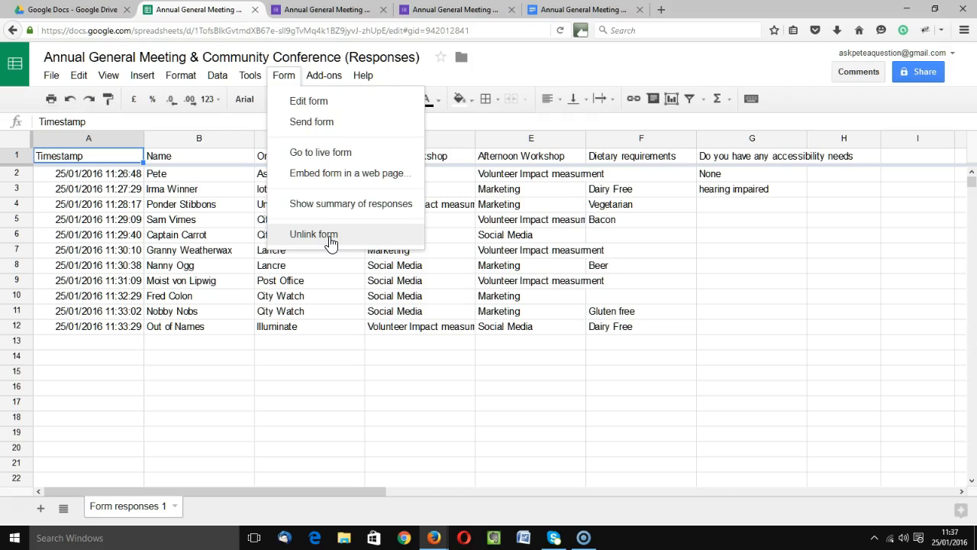
Create a pivot table from the form responses data and group its rows by Morning Workshop.
{"action": "left_click", "coordinate": [217, 75]}
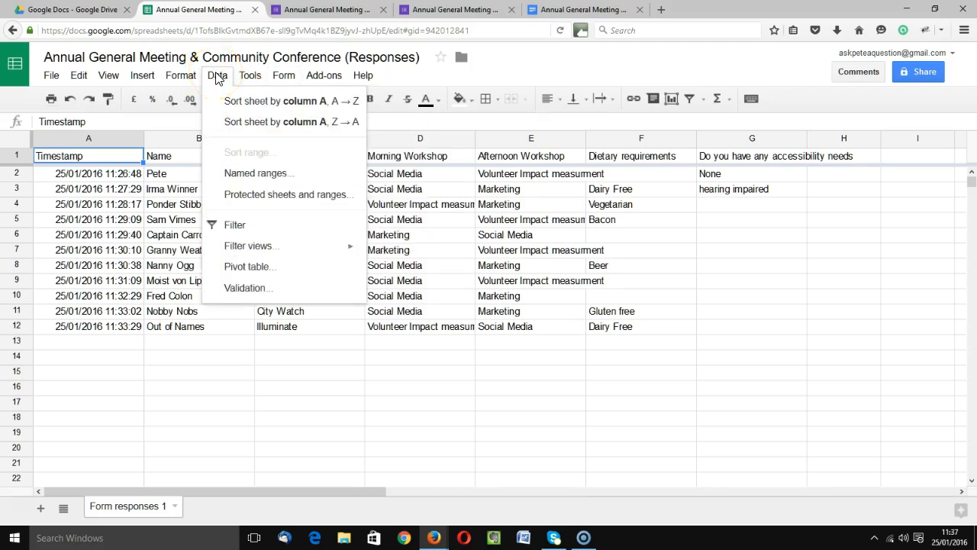
{"action": "left_click", "coordinate": [255, 273]}
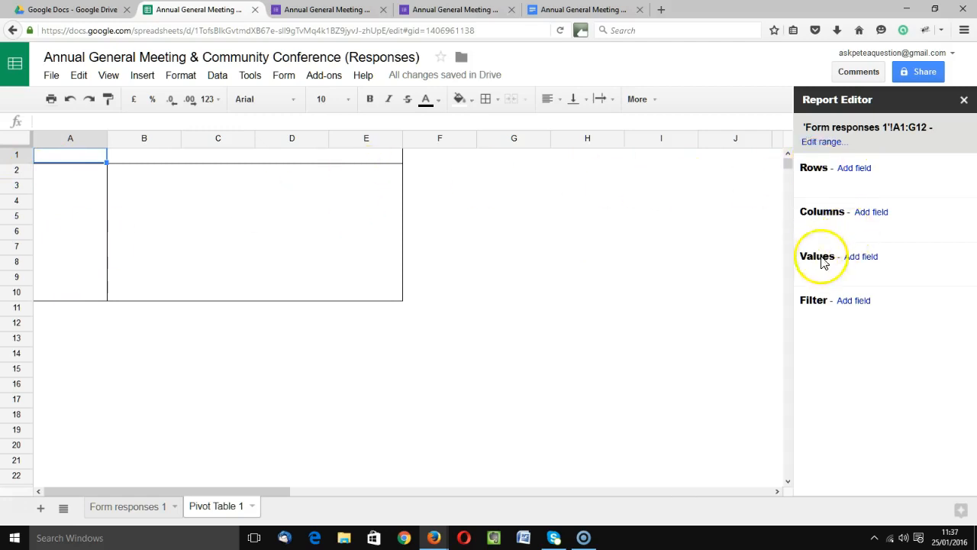
{"action": "left_click", "coordinate": [854, 169]}
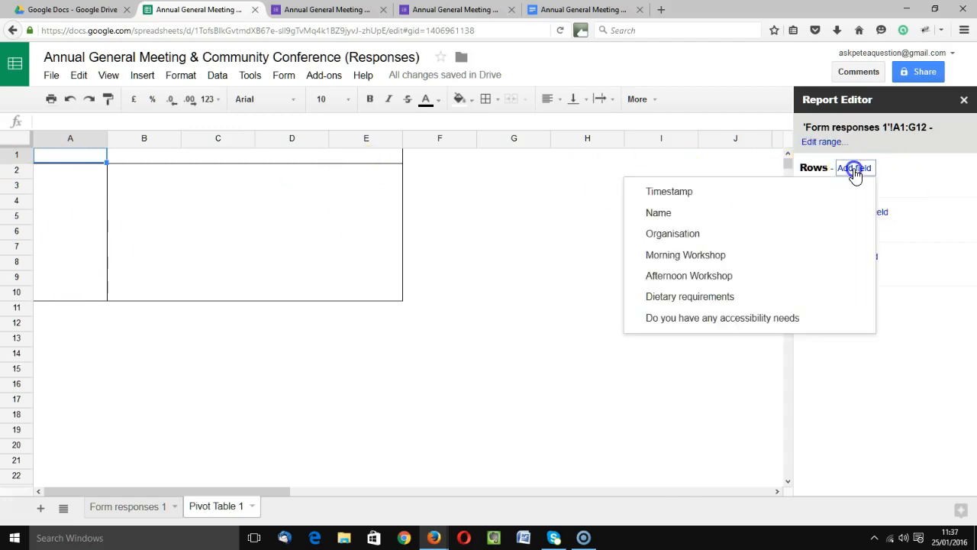
{"action": "left_click", "coordinate": [754, 259]}
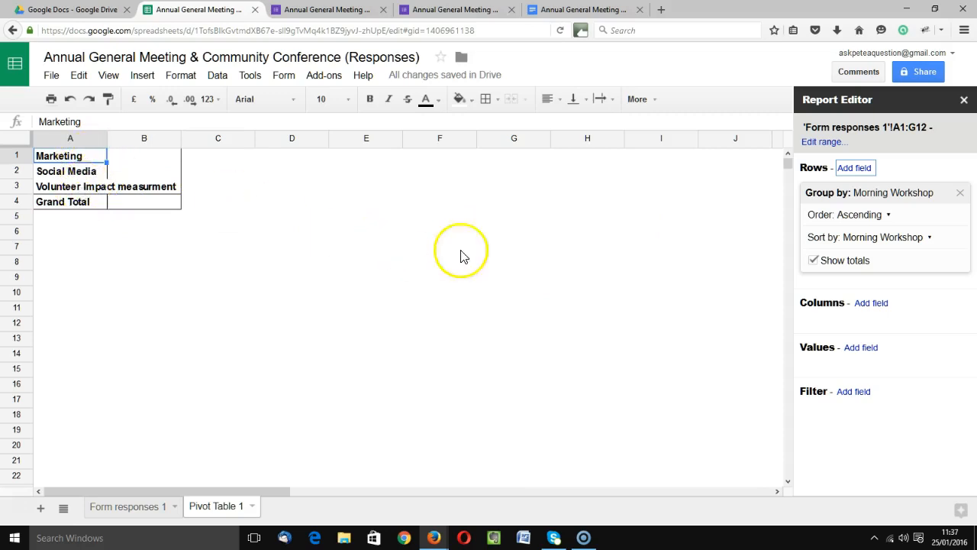
Group the pivot table's columns by Organisation and add Name as the displayed value.
{"action": "left_click", "coordinate": [872, 303]}
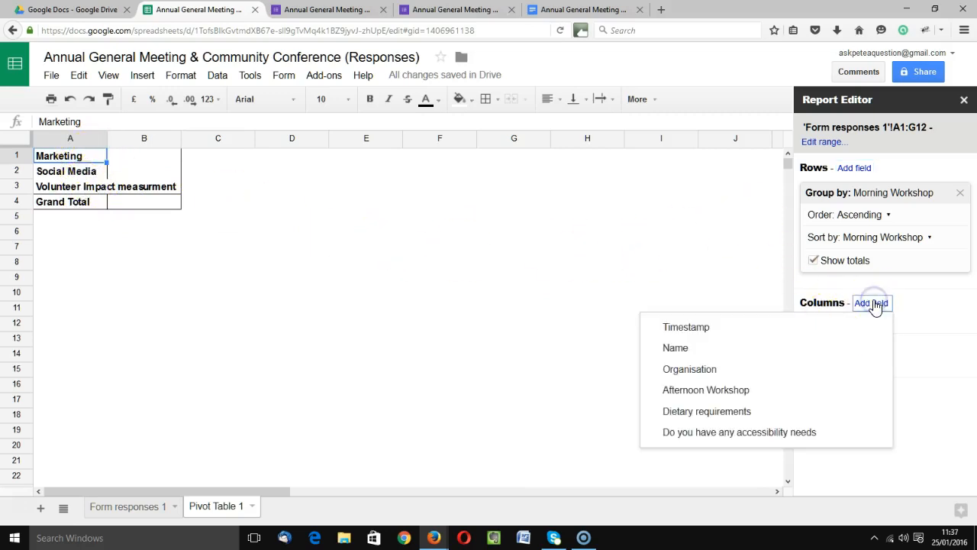
{"action": "left_click", "coordinate": [764, 369]}
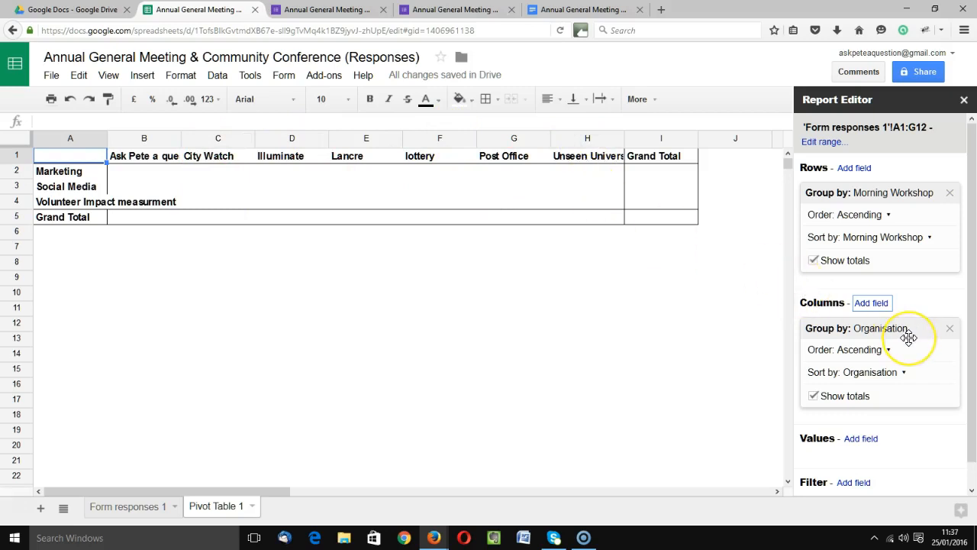
{"action": "left_click", "coordinate": [863, 441]}
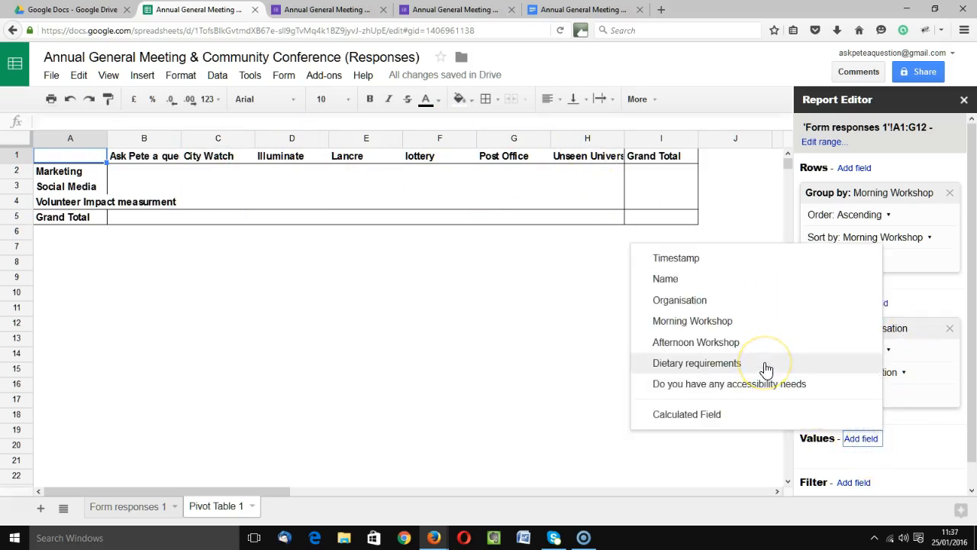
{"action": "left_click", "coordinate": [720, 281]}
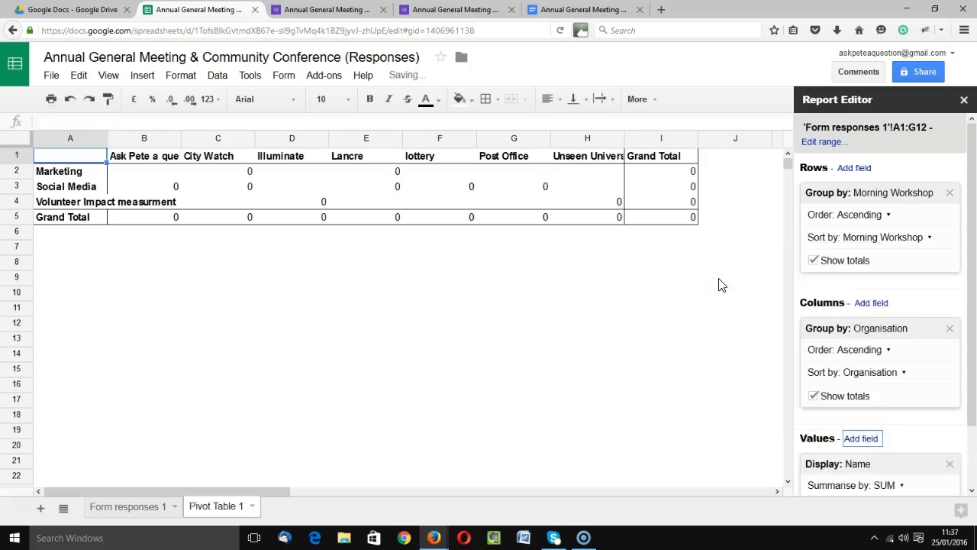
Summarise the pivot table's Name values by COUNTA and look through the other summary functions without changing the choice.
{"action": "scroll", "coordinate": [950, 448], "scroll_direction": "down", "scroll_amount": 2}
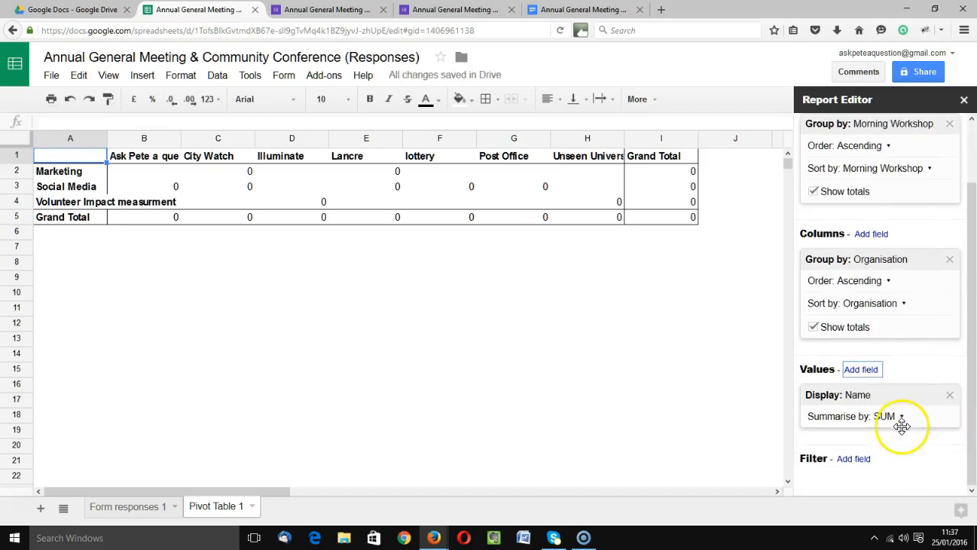
{"action": "left_click", "coordinate": [896, 420]}
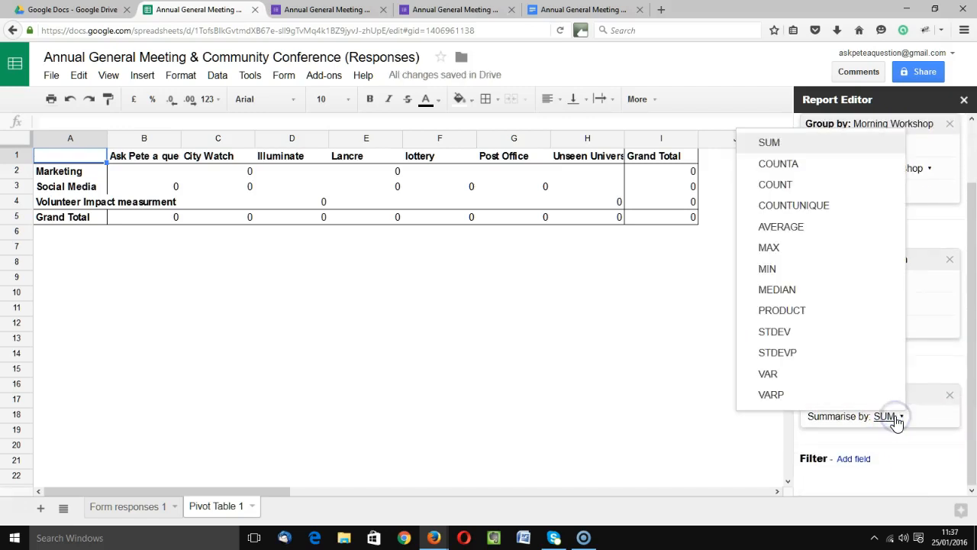
{"action": "left_click", "coordinate": [835, 170]}
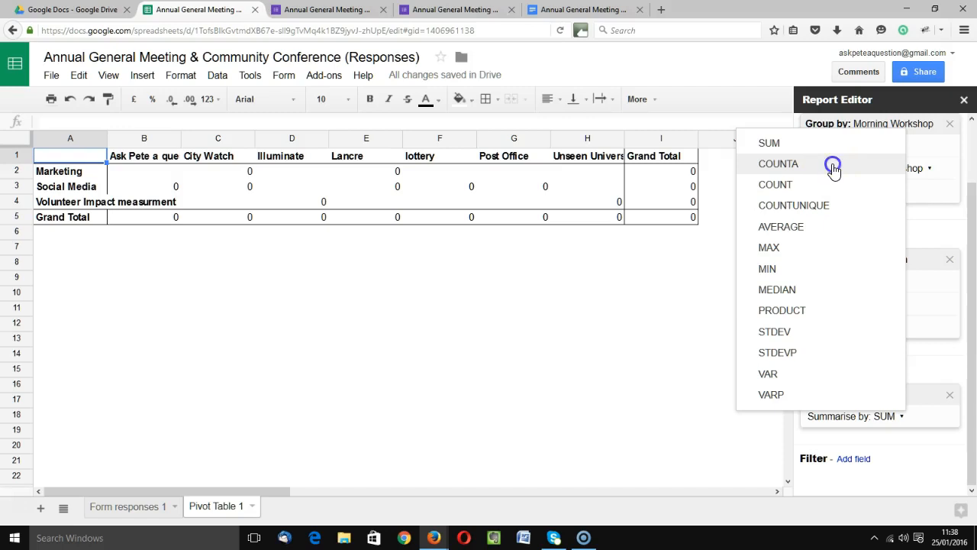
{"action": "left_click", "coordinate": [833, 166]}
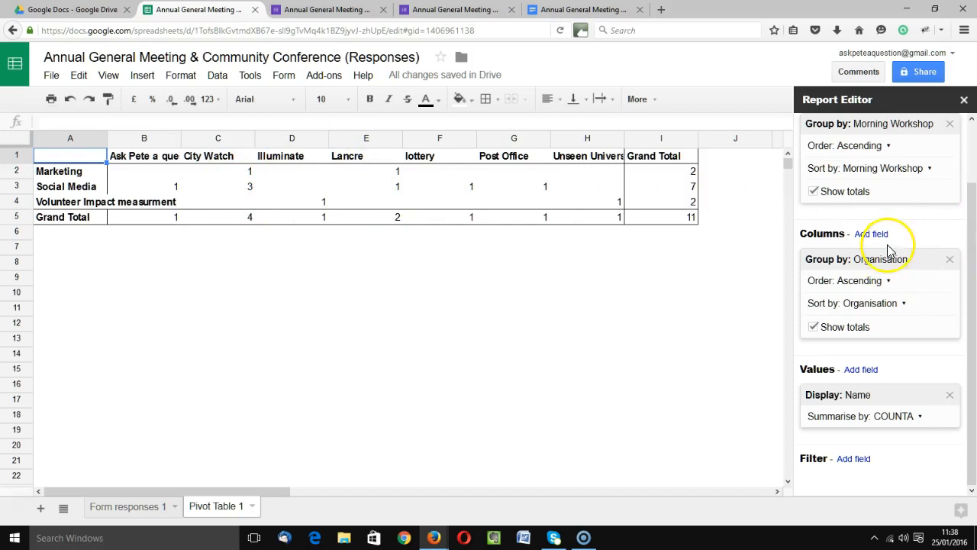
{"action": "left_click", "coordinate": [905, 419]}
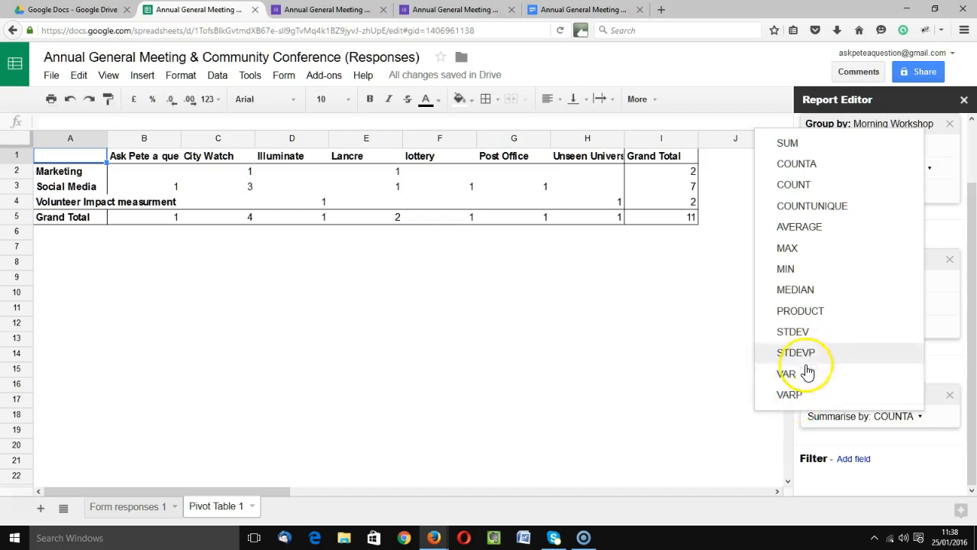
{"action": "left_click", "coordinate": [727, 407]}
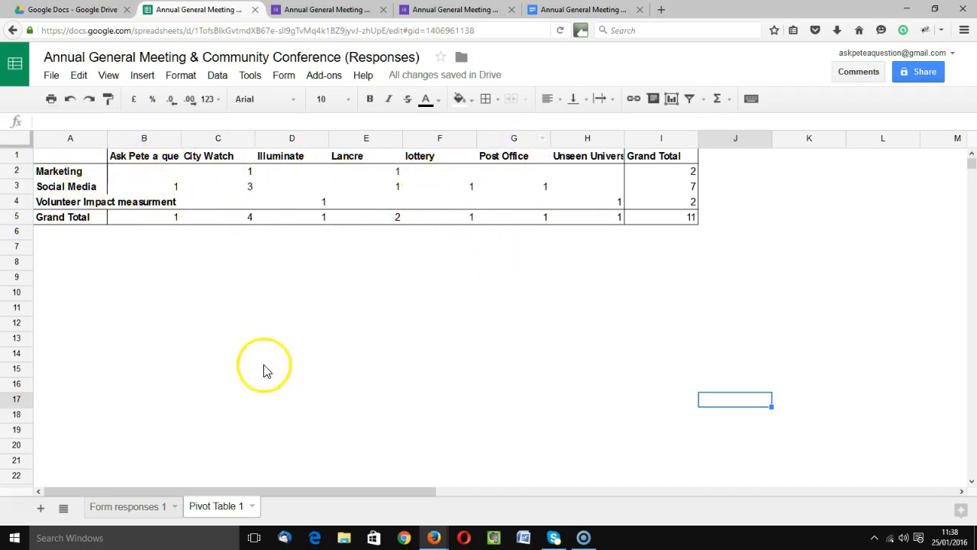
Create another pivot table from the Form responses 1 data and group its rows by Name.
{"action": "left_click", "coordinate": [142, 506]}
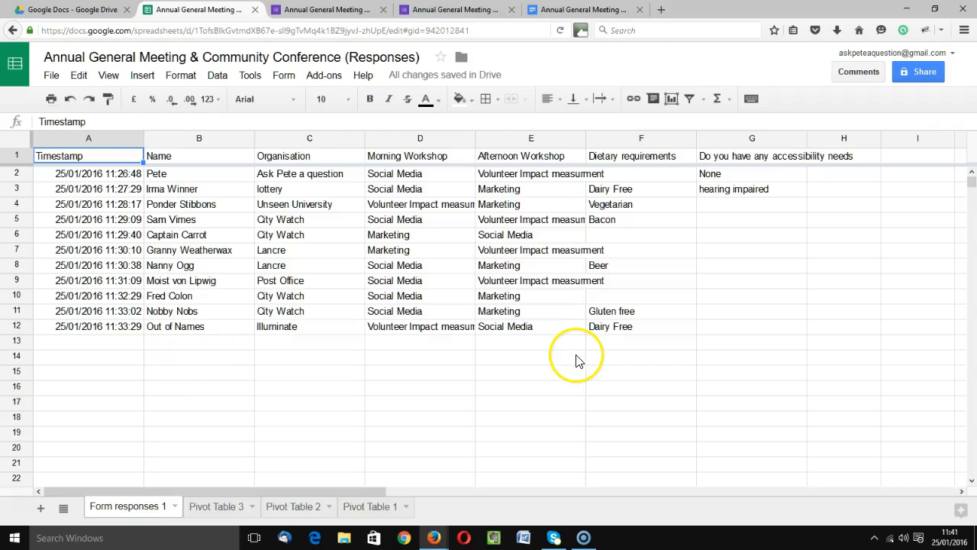
{"action": "left_click", "coordinate": [219, 80]}
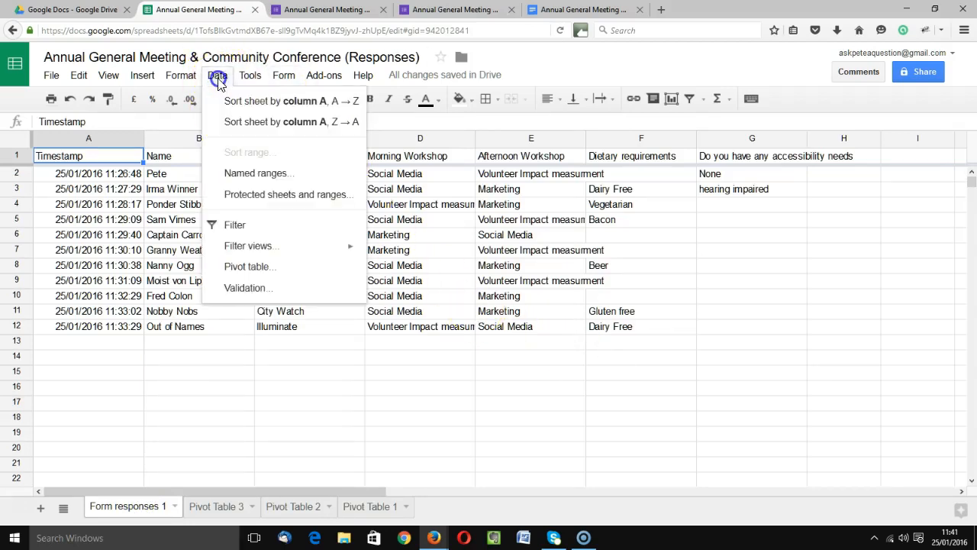
{"action": "left_click", "coordinate": [255, 273]}
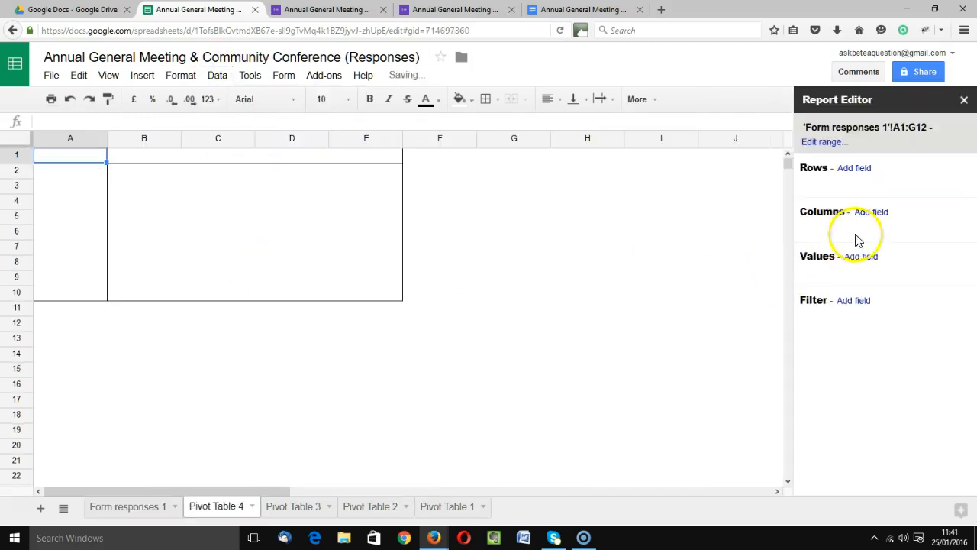
{"action": "left_click", "coordinate": [854, 169]}
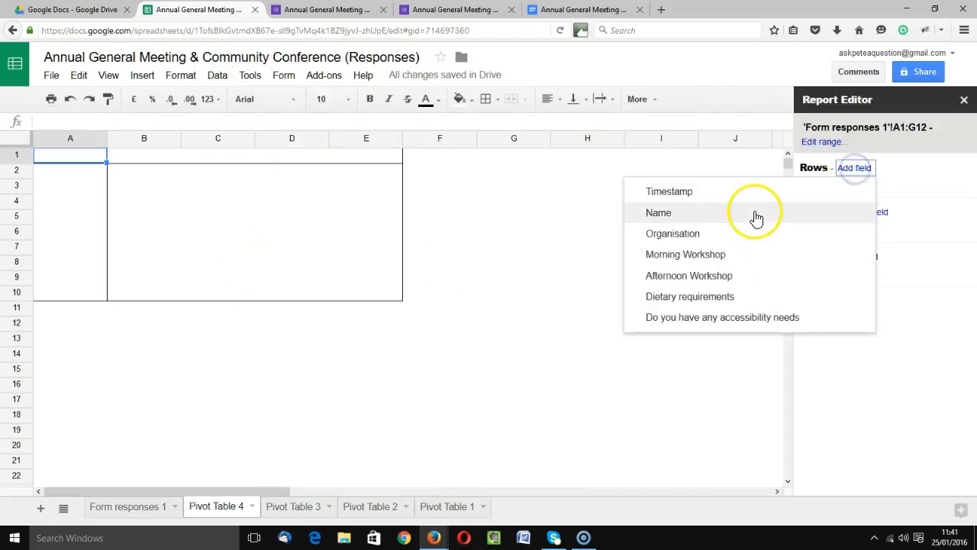
{"action": "left_click", "coordinate": [712, 216]}
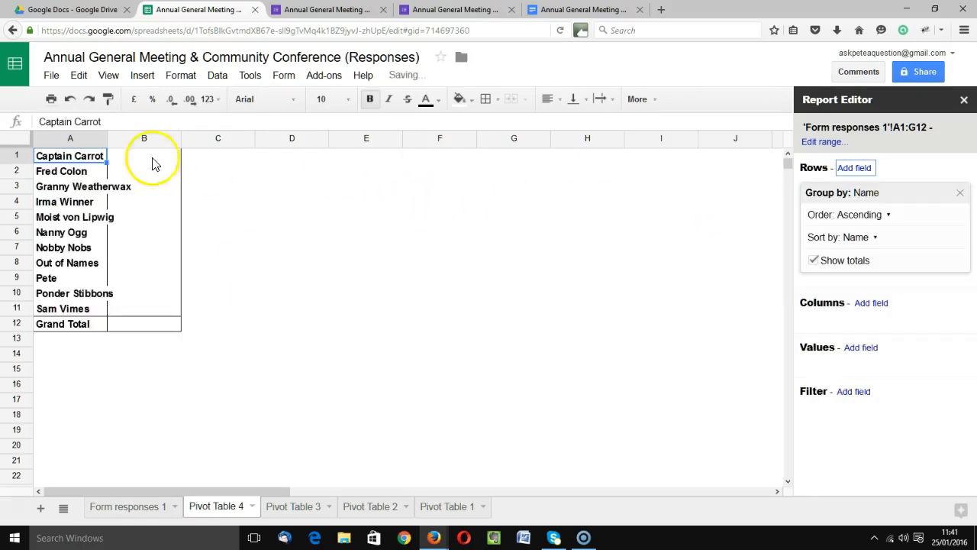
Group the new pivot table's columns by Afternoon Workshop and display Name values summarised by COUNTA.
{"action": "left_click", "coordinate": [874, 305]}
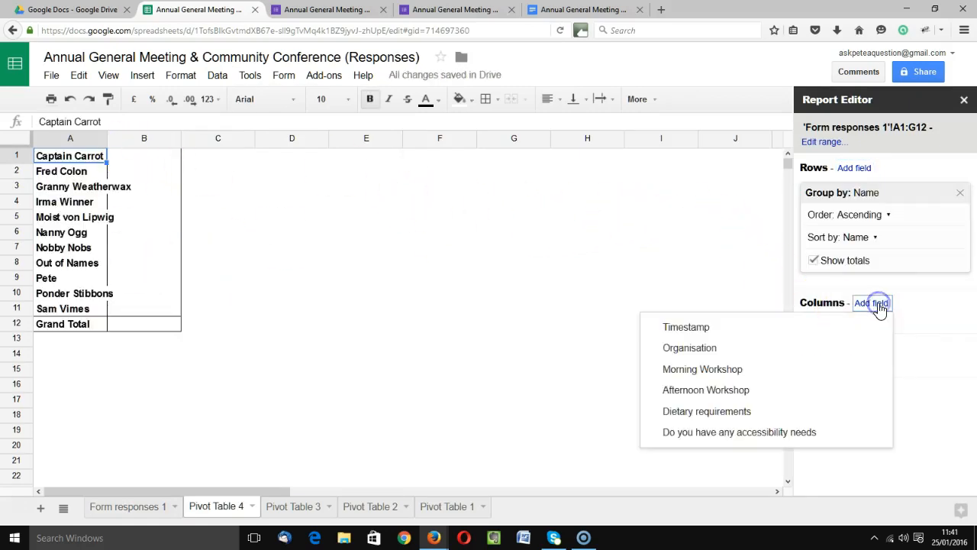
{"action": "left_click", "coordinate": [704, 388]}
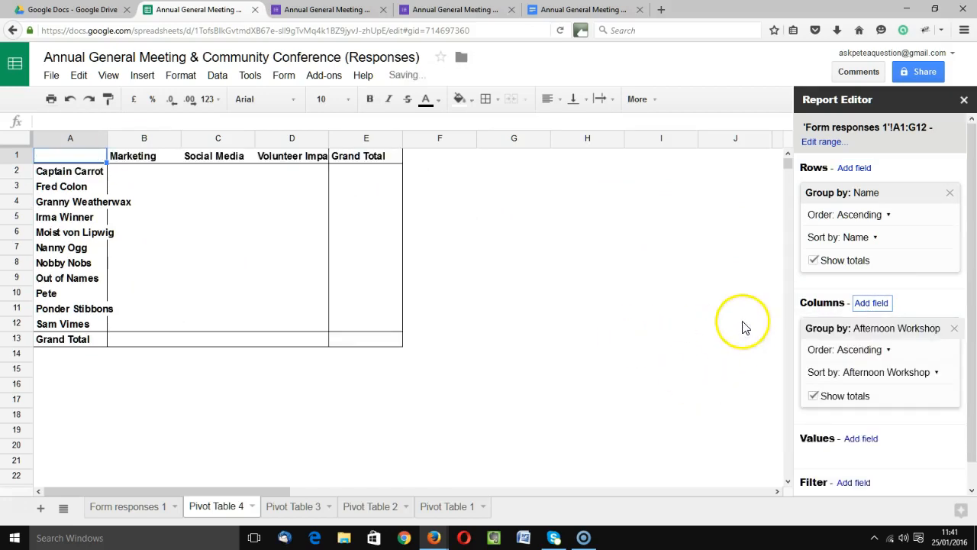
{"action": "left_click", "coordinate": [860, 438]}
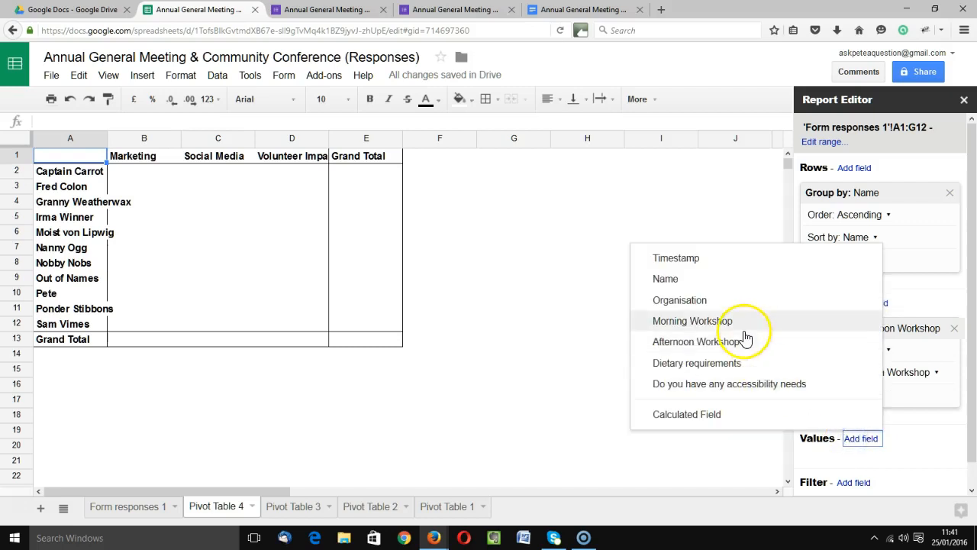
{"action": "left_click", "coordinate": [716, 280]}
{"action": "left_click", "coordinate": [900, 487]}
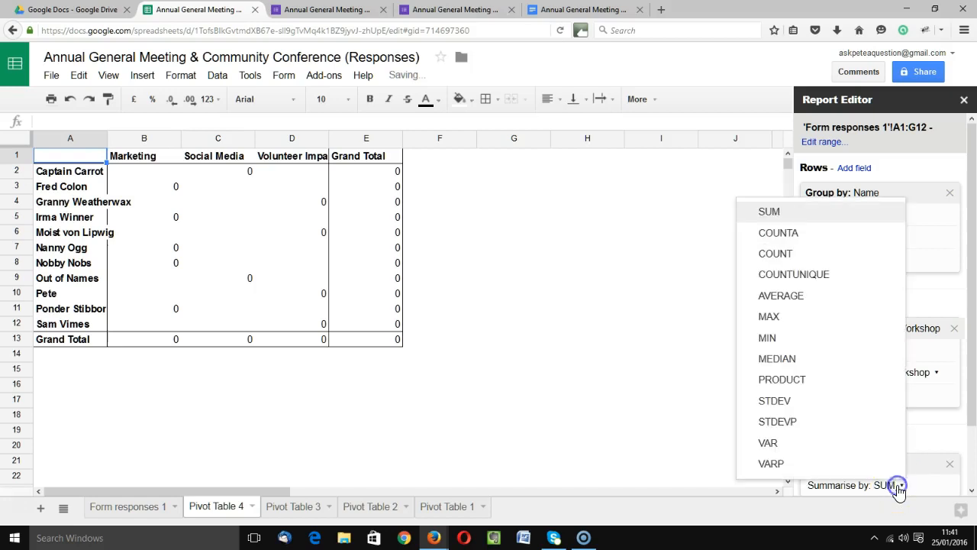
{"action": "left_click", "coordinate": [801, 231]}
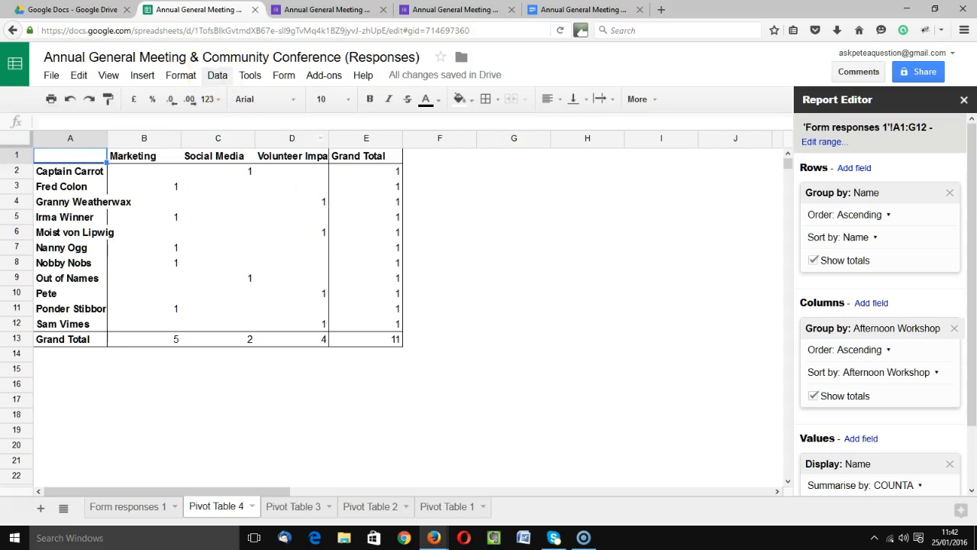
Switch to the Google Docs folder in Google Drive.
{"action": "left_click", "coordinate": [102, 9]}
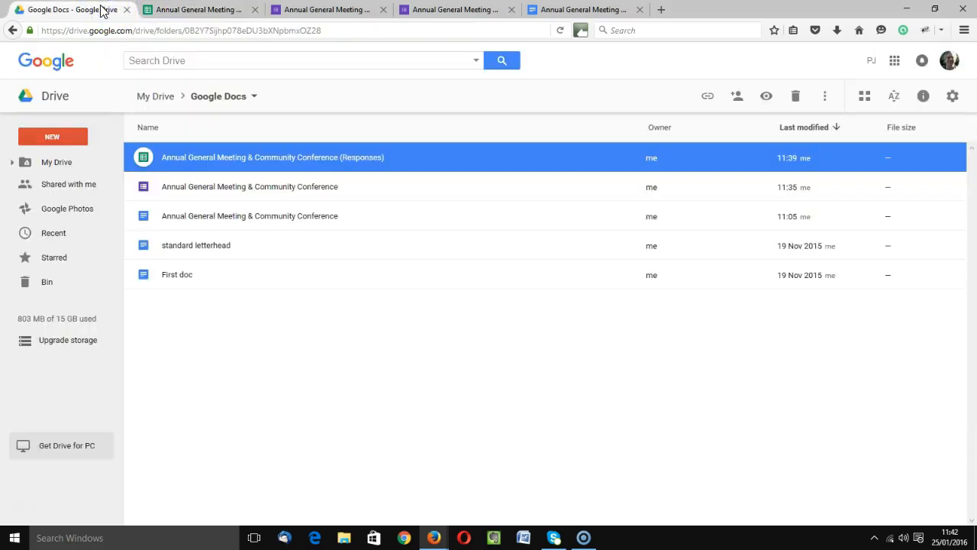